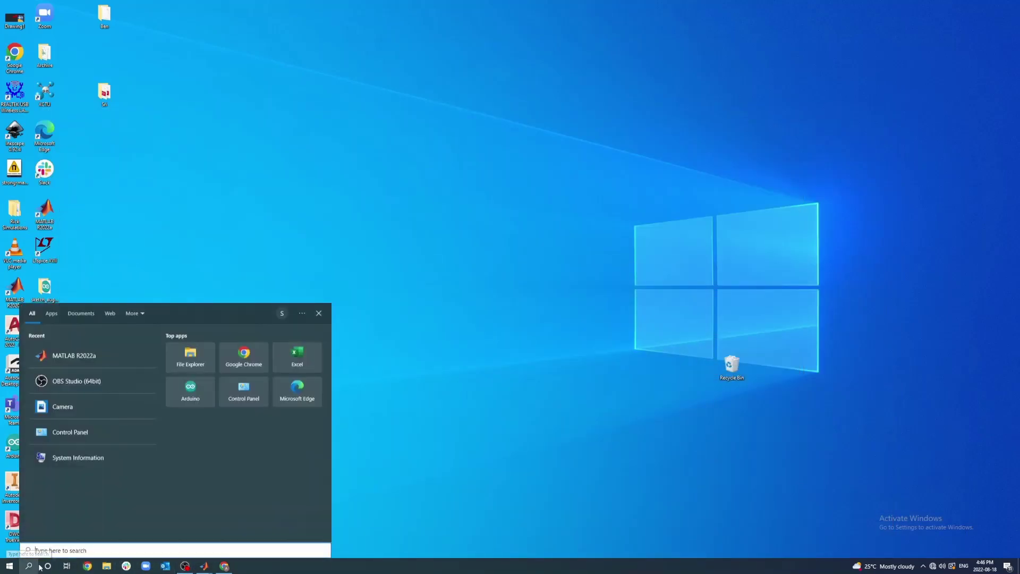
Step: Open the Ethernet adapter's IPv4 properties from the Network and Sharing Center in Control Panel
click(84, 433)
click(254, 233)
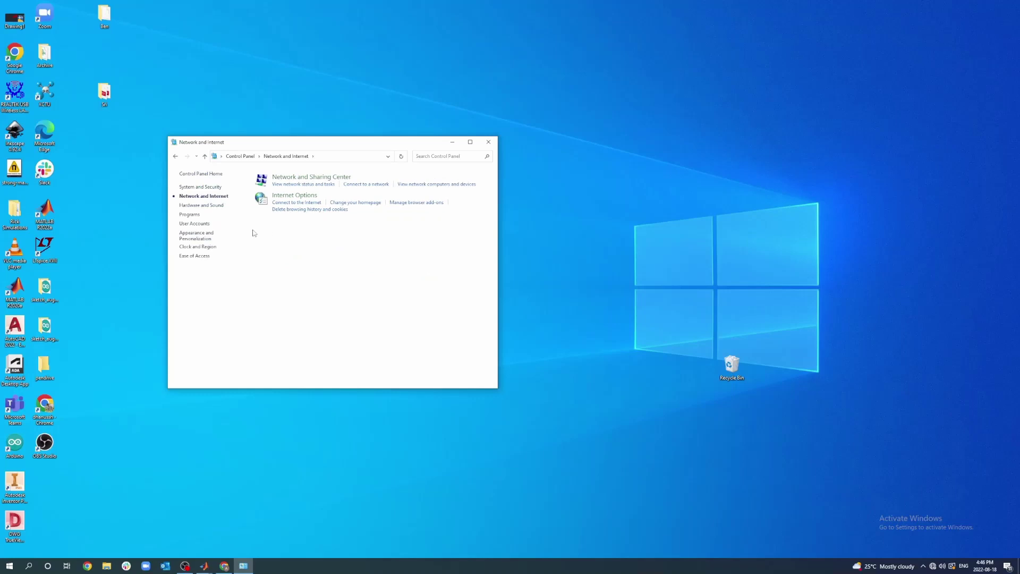
click(307, 180)
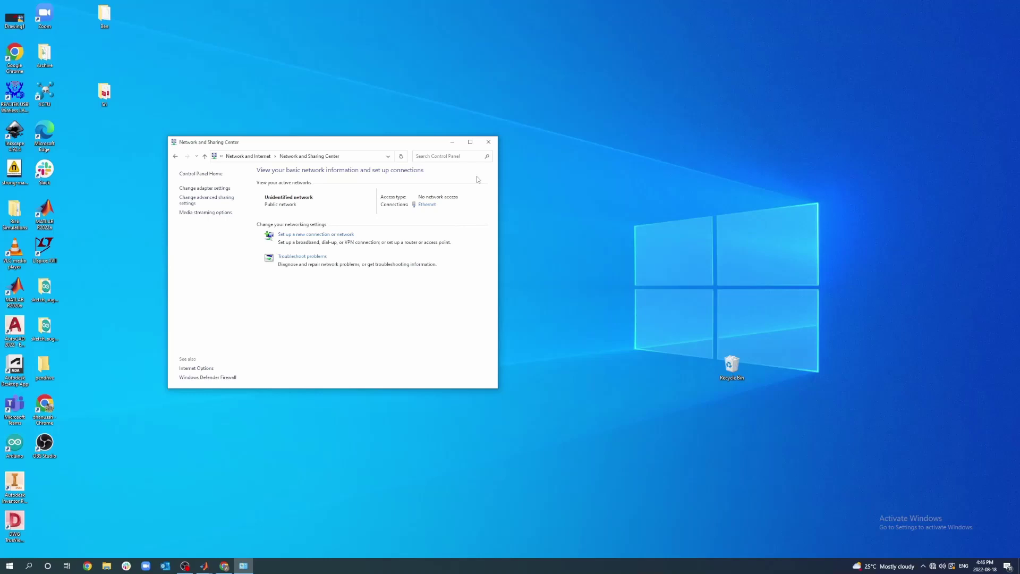
click(428, 206)
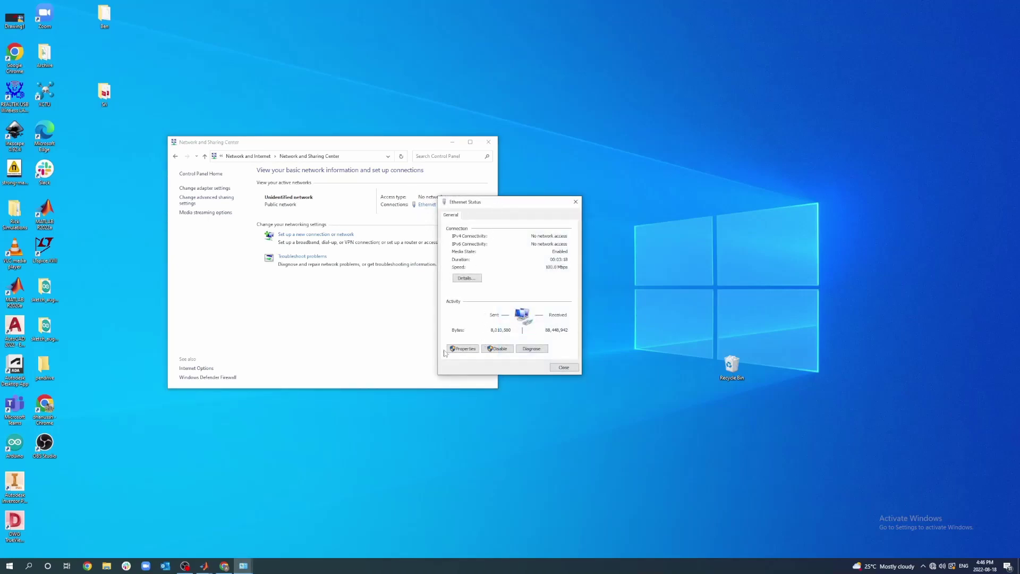
click(462, 349)
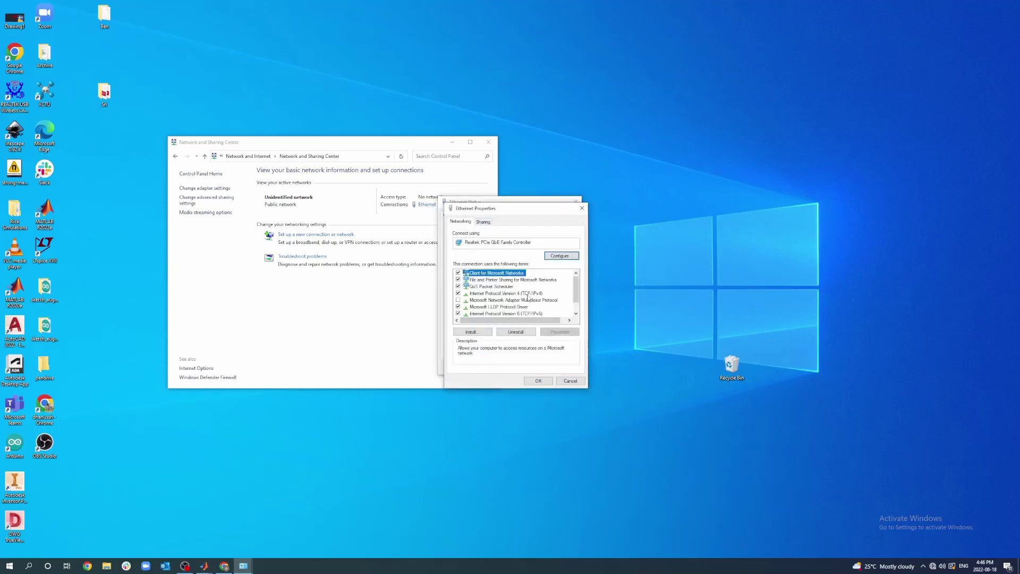
click(498, 294)
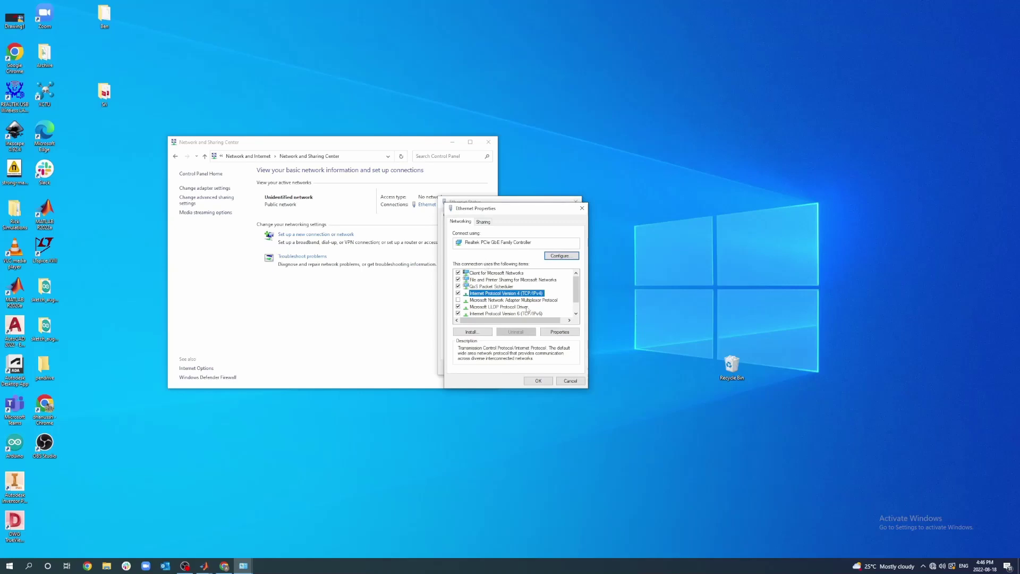
click(555, 332)
Step: Assign the static IP 192.168.0.101 with mask 255.255.255.0, save, and close the Ethernet windows
click(473, 297)
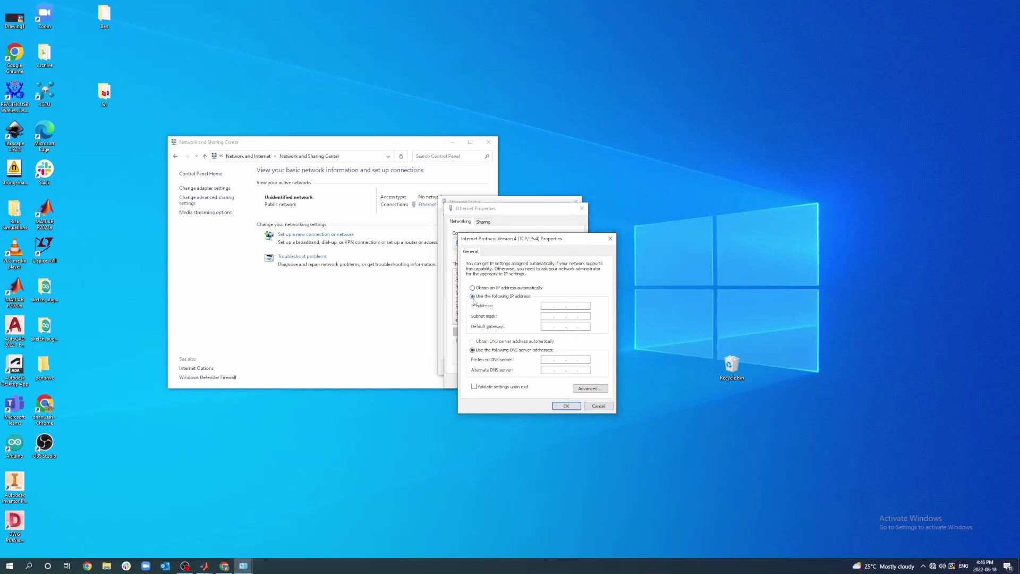
click(543, 305)
text(192 . 168 . 0 . 101)
click(546, 315)
click(554, 327)
click(564, 407)
click(538, 380)
click(558, 364)
Step: Close the Network and Sharing Center and load 192.168.0.100 in a maximized Chrome window
click(488, 142)
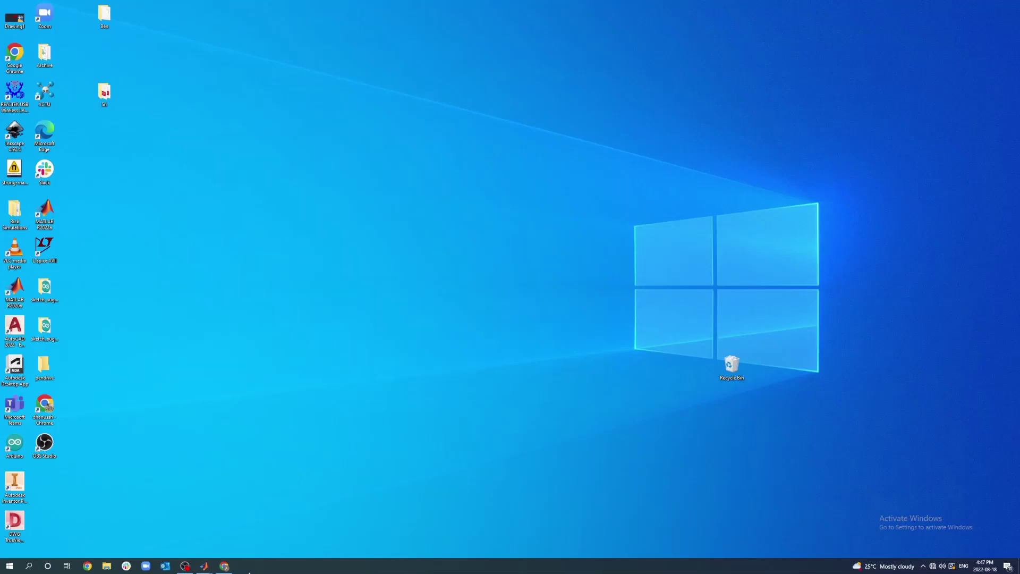
click(224, 565)
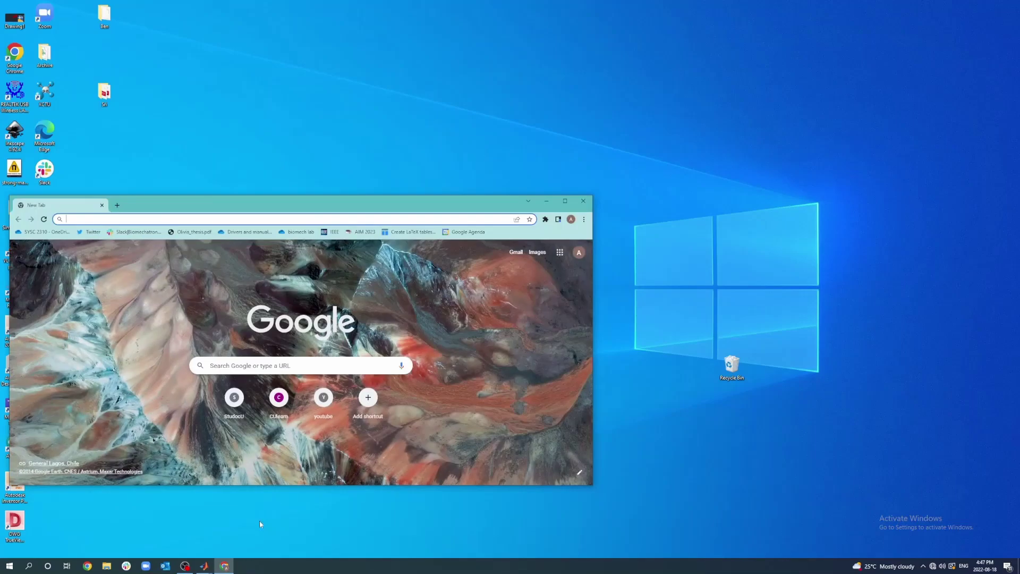
click(565, 201)
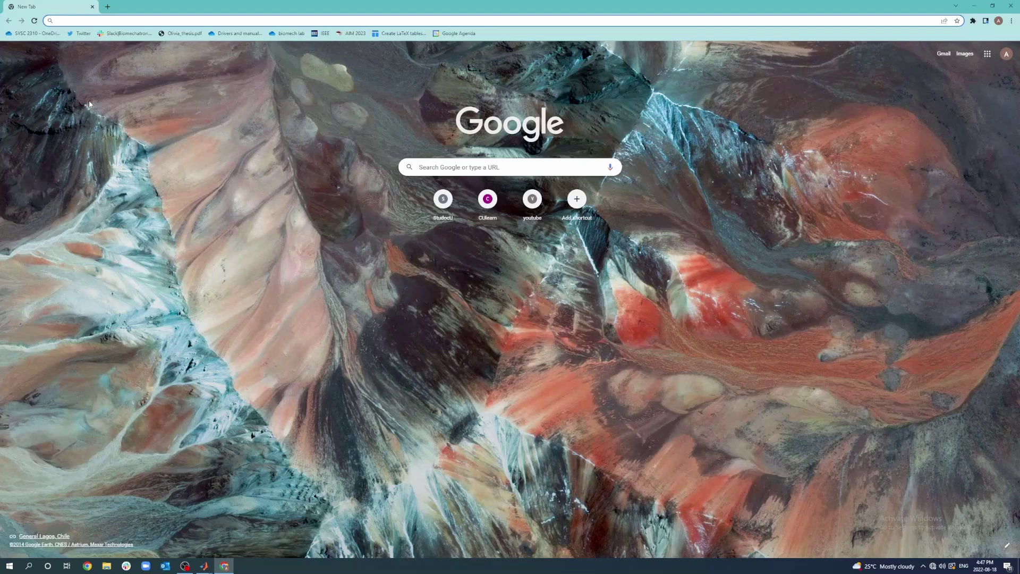
text(192.168.0.100)
key(Return)
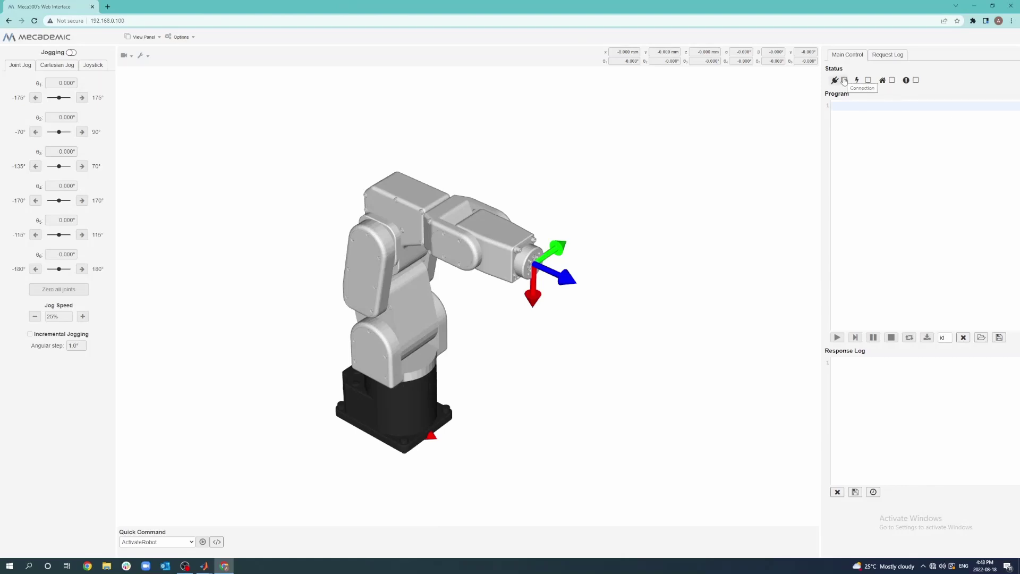
Step: Connect to the Meca500 R3 in Control mode from the connection status options
click(837, 80)
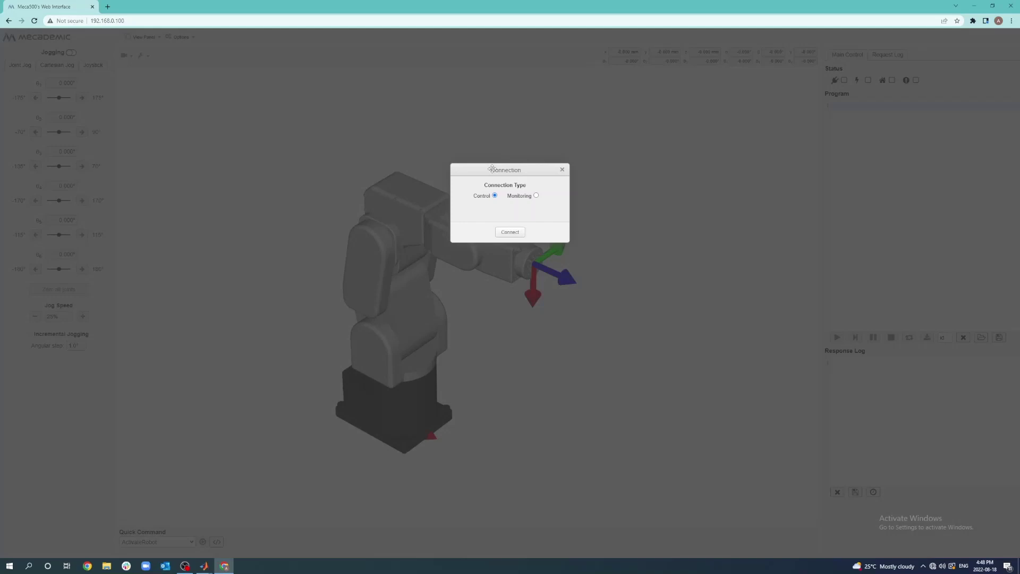
click(507, 231)
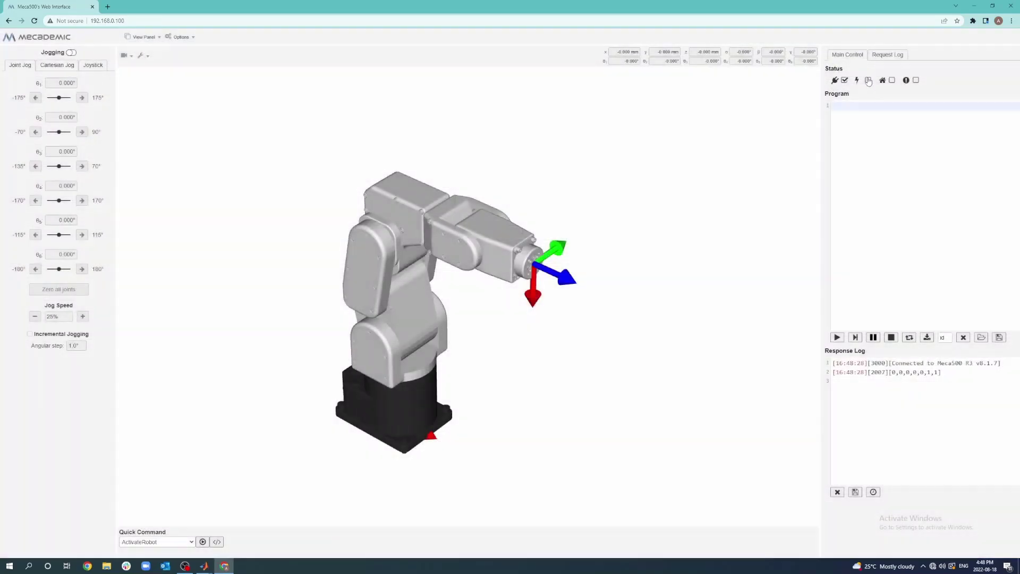
Step: Activate the robot's motors and home it until the log reports homing done
click(867, 81)
click(891, 81)
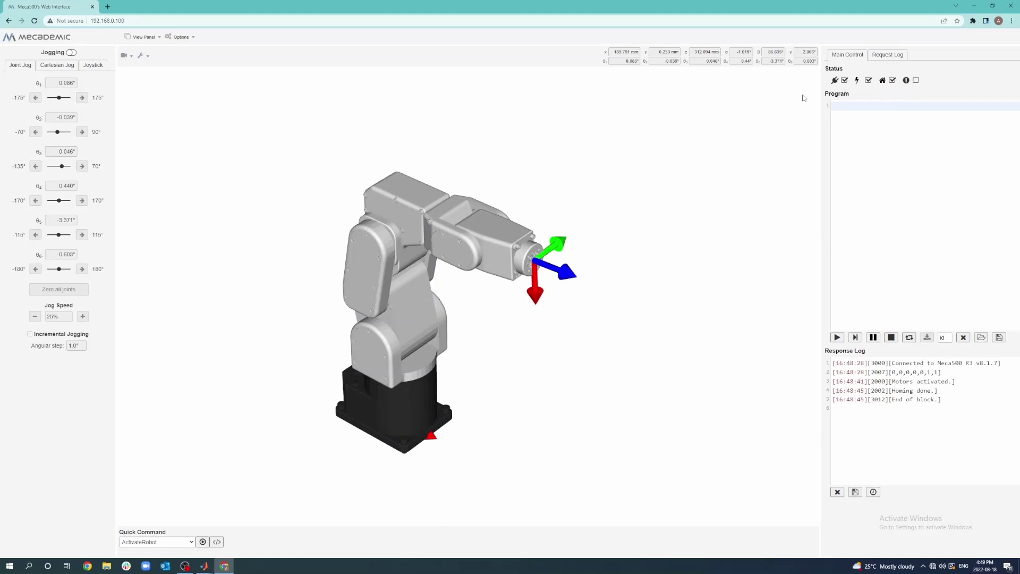
Step: Enable jogging and jog joints 1–5 (about 22°, 20°, 59°, -57°) into a bent pose
click(70, 52)
click(82, 97)
click(82, 132)
click(83, 166)
click(82, 201)
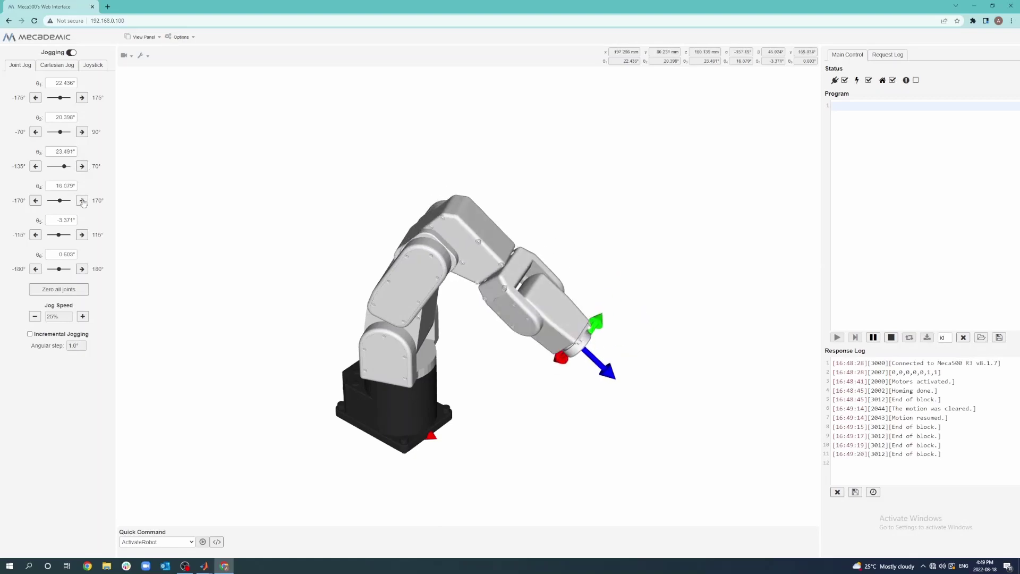
click(36, 236)
click(63, 67)
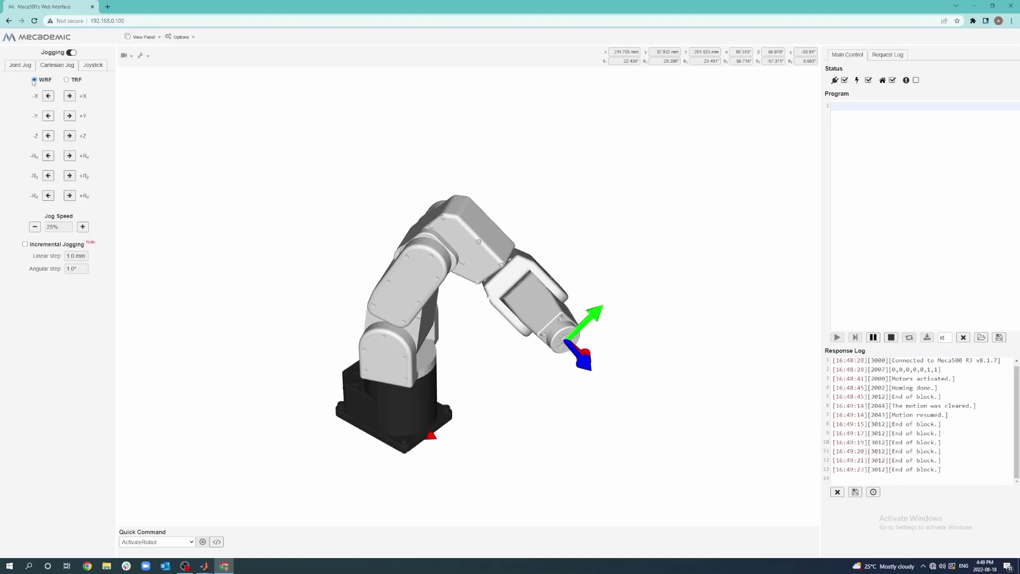
Step: Orbit the 3D view around the arm and jog the tool back and forth along X
drag(474, 256, 455, 190)
drag(409, 303, 418, 346)
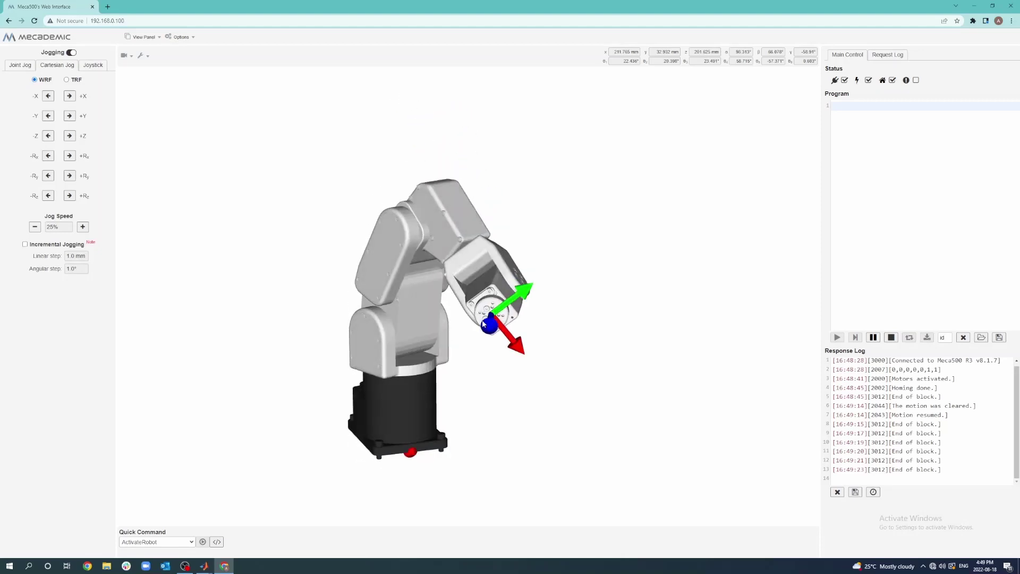
drag(485, 323, 516, 317)
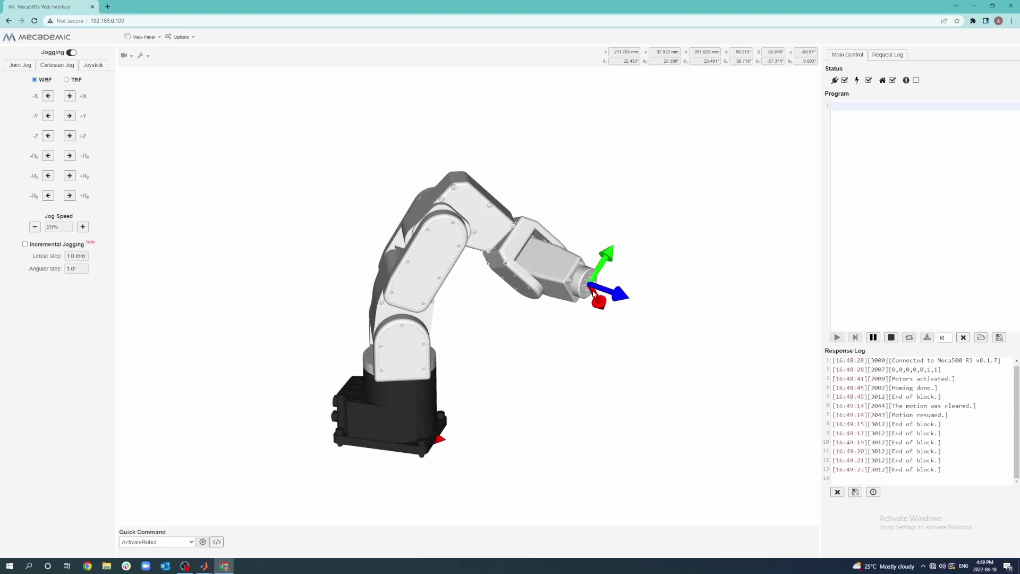
mouse_move(594, 295)
mouse_down()
mouse_move(595, 306)
mouse_move(581, 291)
mouse_up()
mouse_move(378, 324)
mouse_down()
mouse_move(365, 323)
mouse_move(374, 344)
mouse_up()
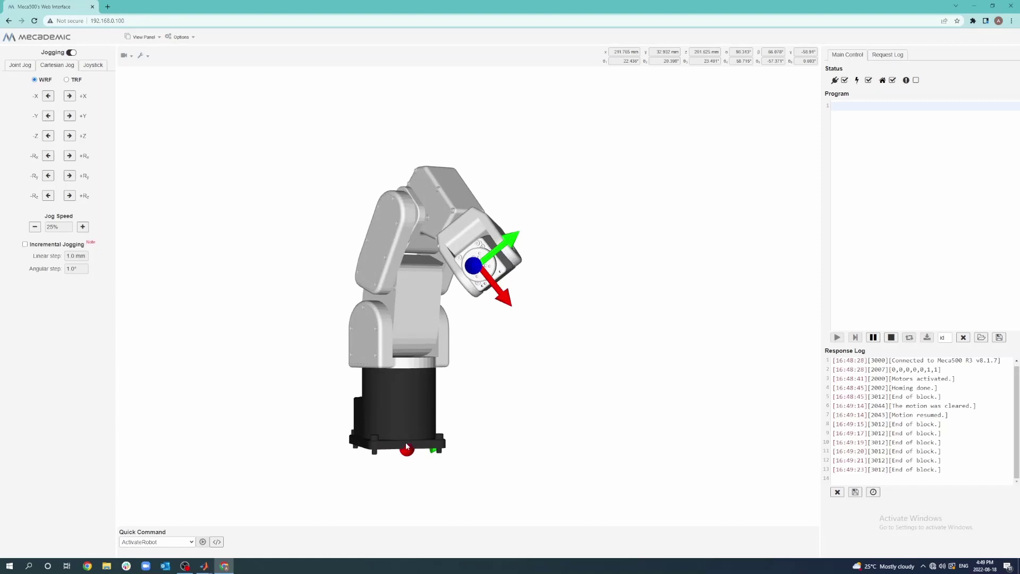
click(70, 95)
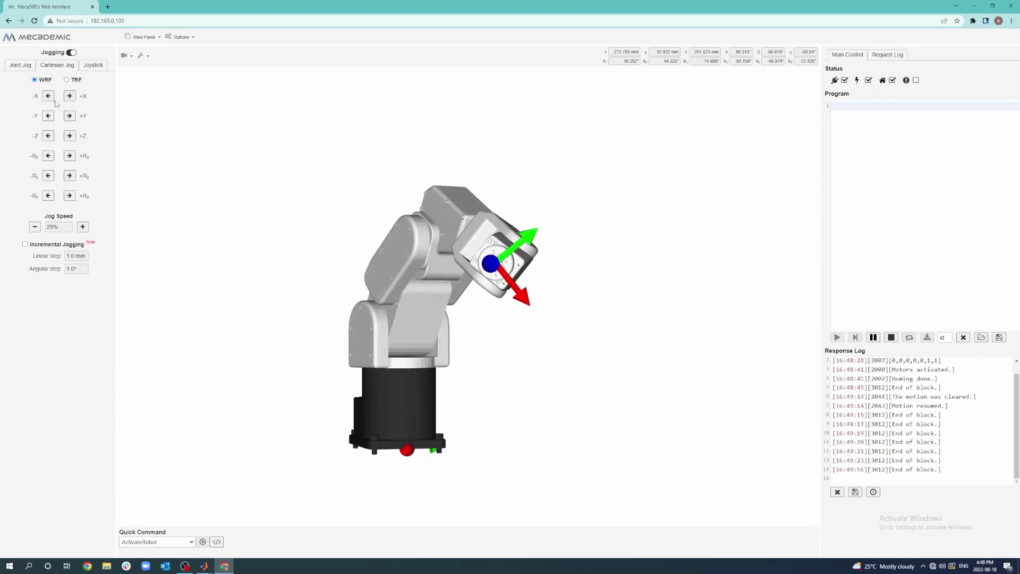
key(Left)
click(70, 96)
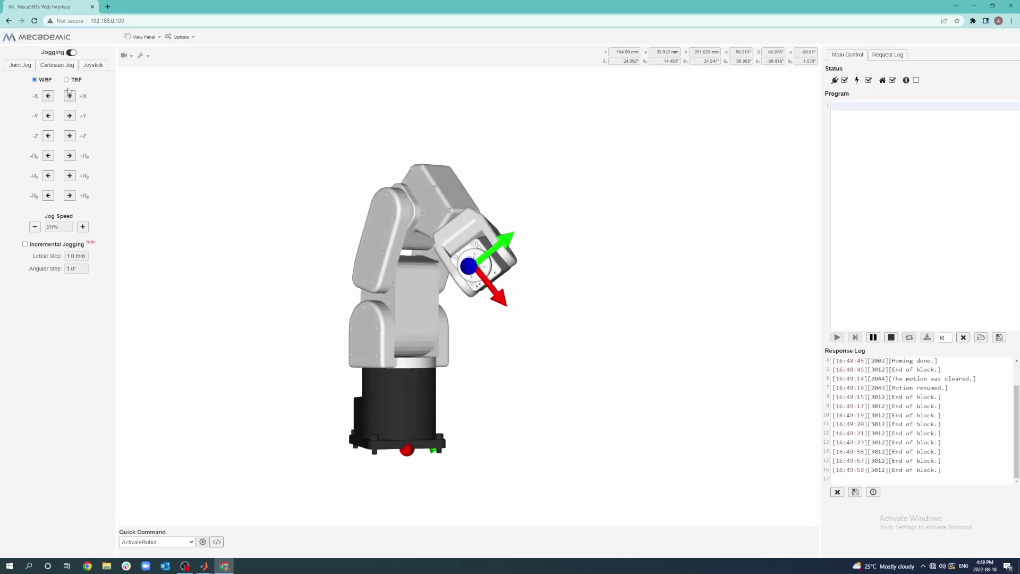
click(70, 96)
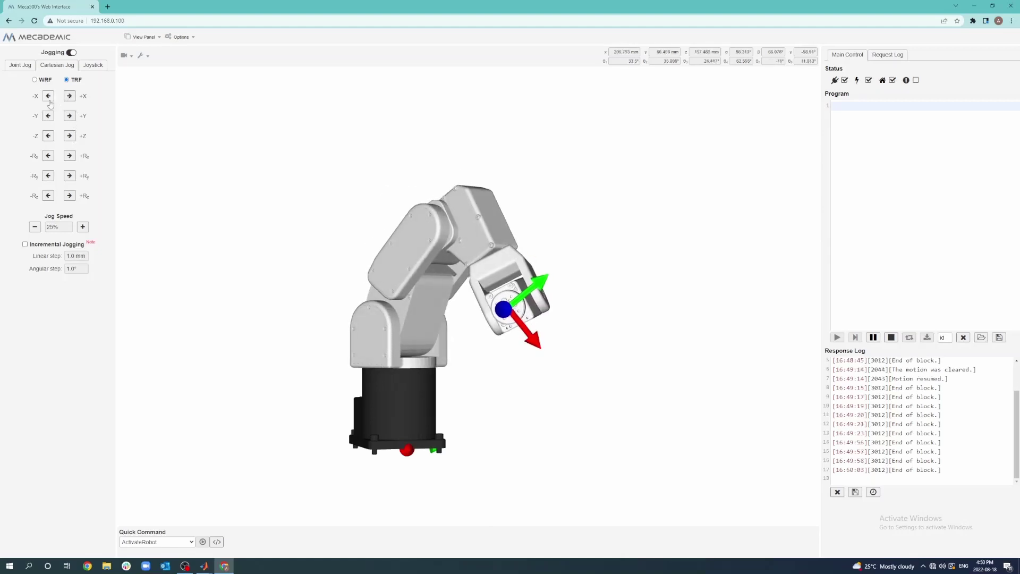
click(69, 95)
Step: Using the world reference frame, rotate the tool back and forth about Y
click(36, 80)
drag(386, 374, 418, 428)
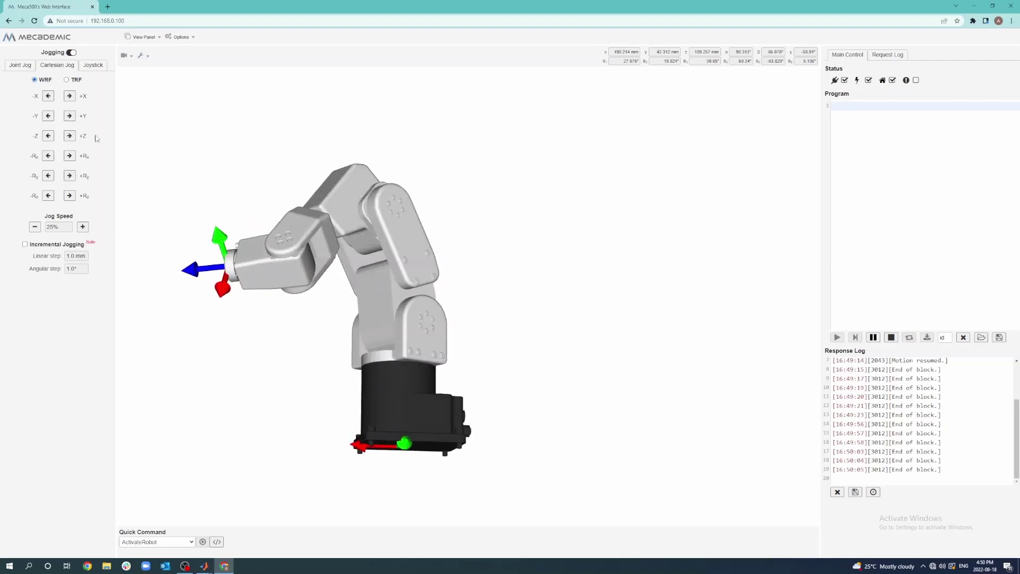
click(47, 180)
click(69, 177)
click(71, 179)
click(49, 176)
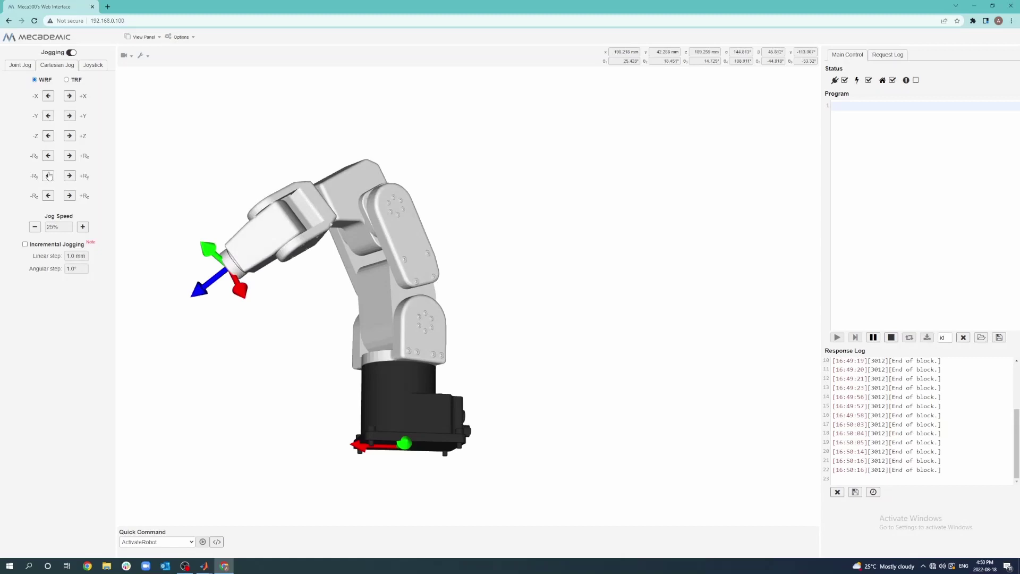
Step: Switch to the tool reference frame and rotate the tool about its own Y axis
click(66, 80)
drag(278, 278, 249, 250)
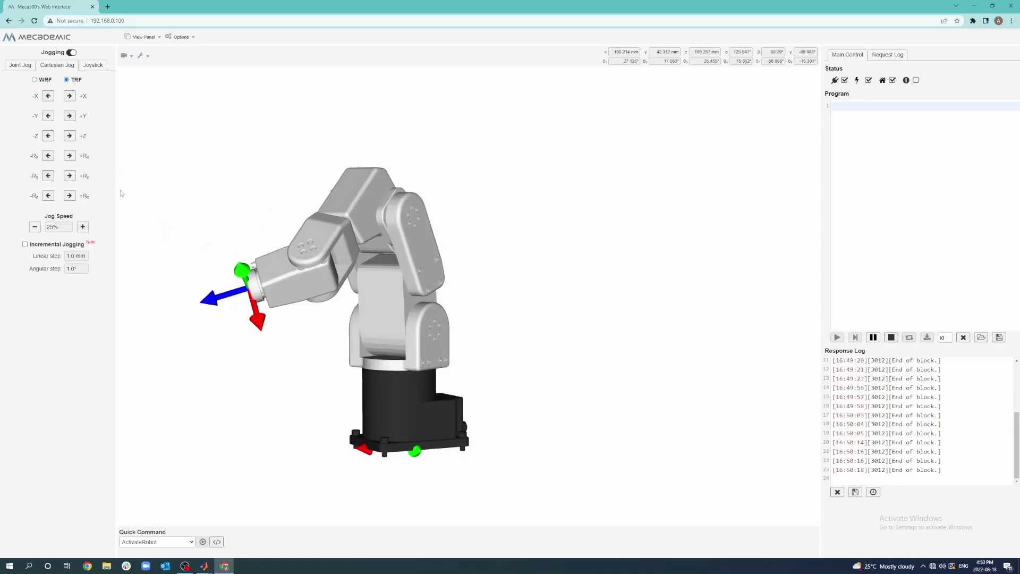
click(69, 176)
click(49, 177)
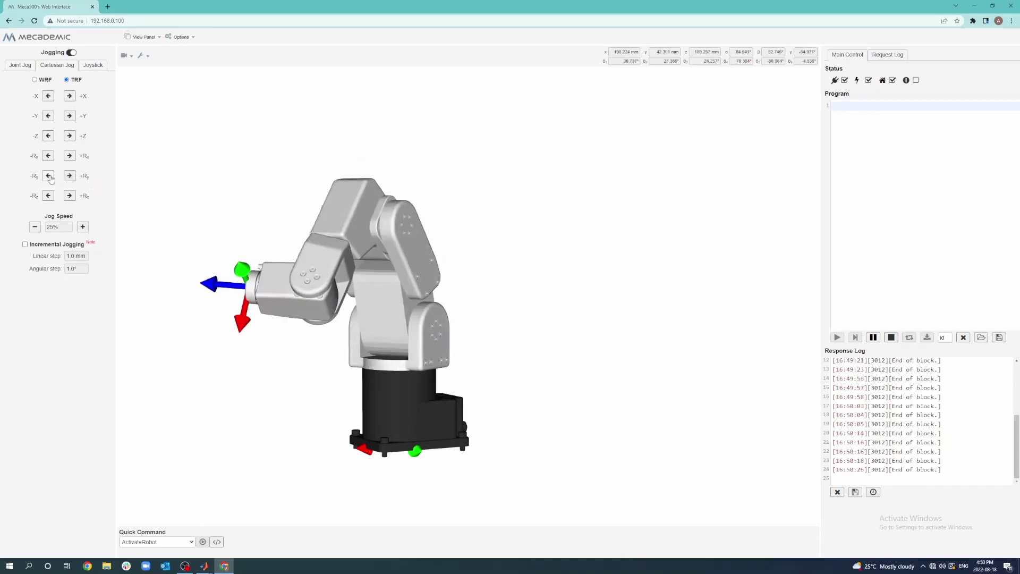
click(69, 176)
Step: Return all six joints to 0.000° from the Joint Jog tab, then browse the quick command list
click(26, 67)
click(58, 289)
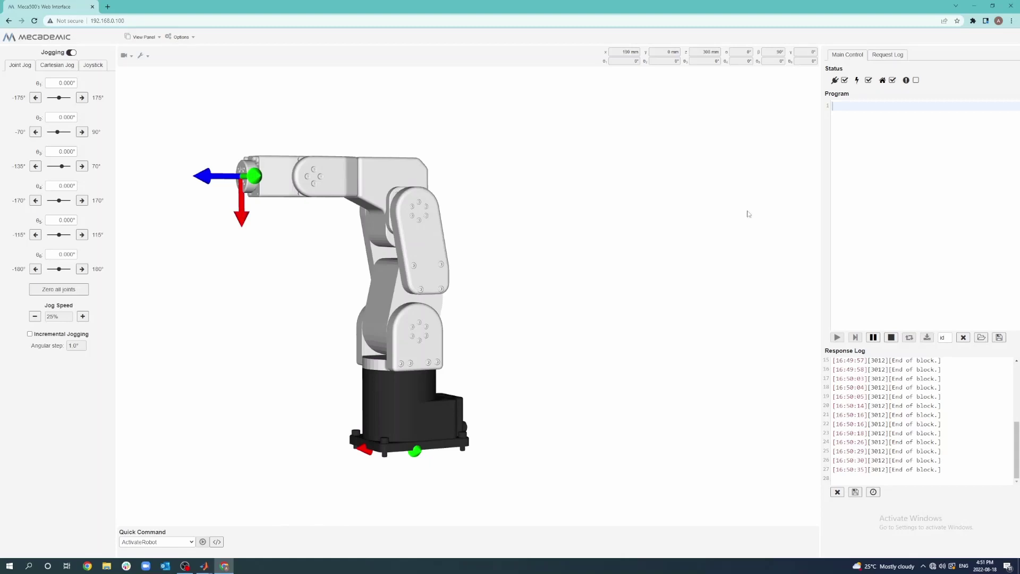
click(160, 542)
scroll(192, 437, down, 1)
scroll(192, 437, down, 2)
Step: Build a MoveJoints quick command with 5 for every joint and insert it as the program's first line
click(136, 472)
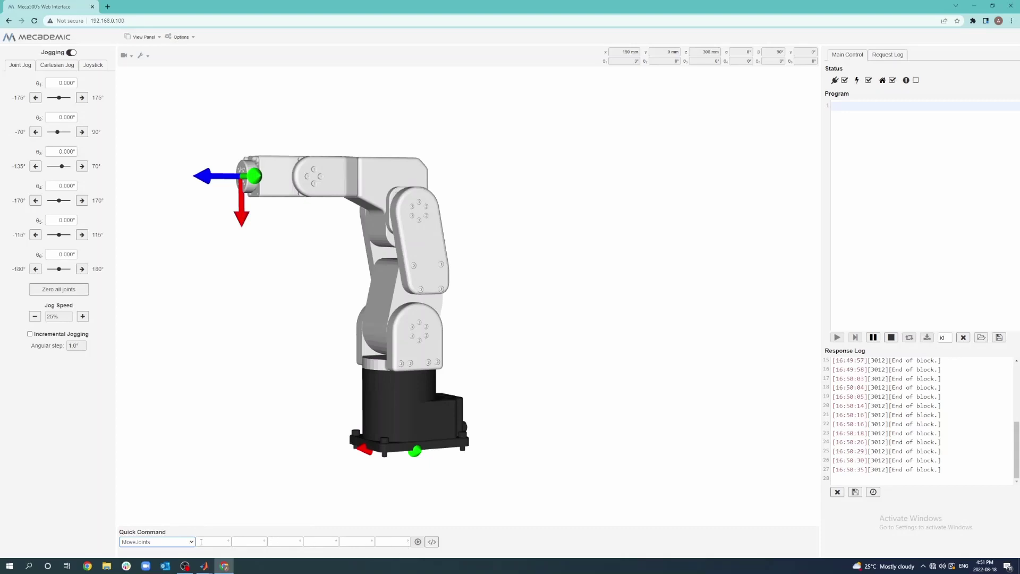
click(216, 541)
text(5)
click(251, 539)
text(5)
click(286, 542)
text(5)
click(319, 543)
text(5)
click(349, 542)
click(389, 542)
text(5)
click(431, 543)
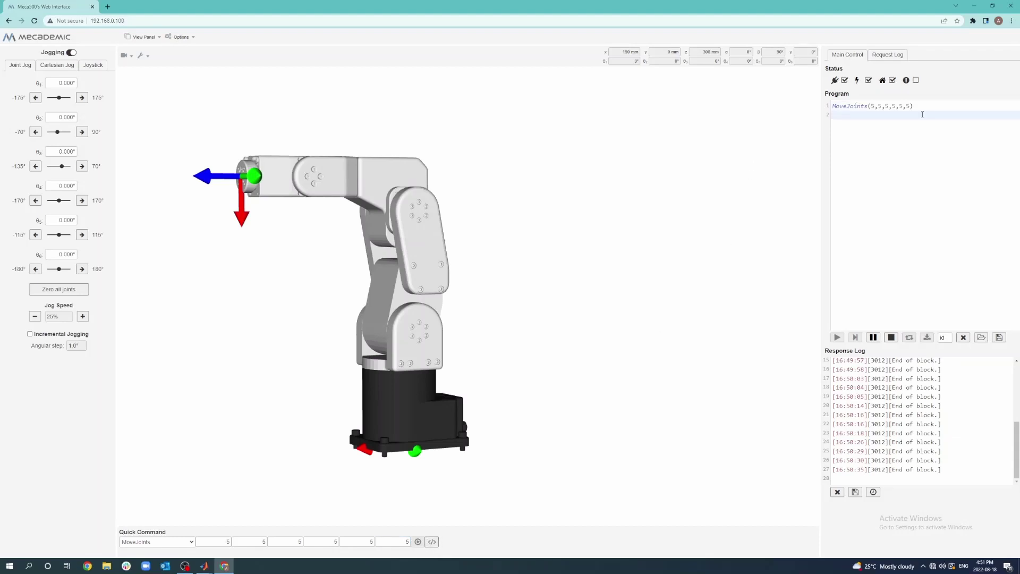
Step: Turn jogging off and run MoveJoints(5,5,5,5,5,5), bringing every joint to 5.000°
click(71, 52)
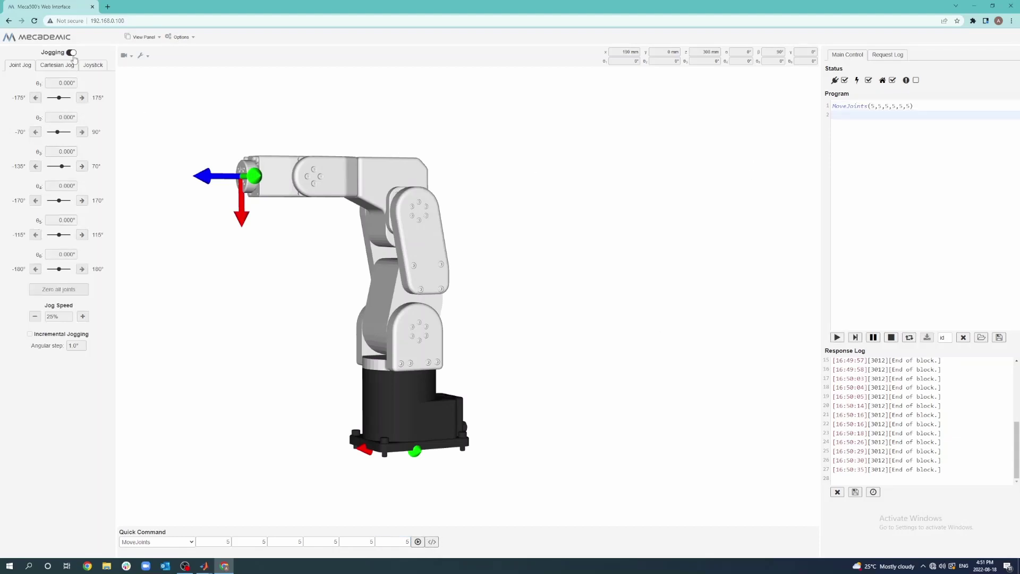
click(836, 338)
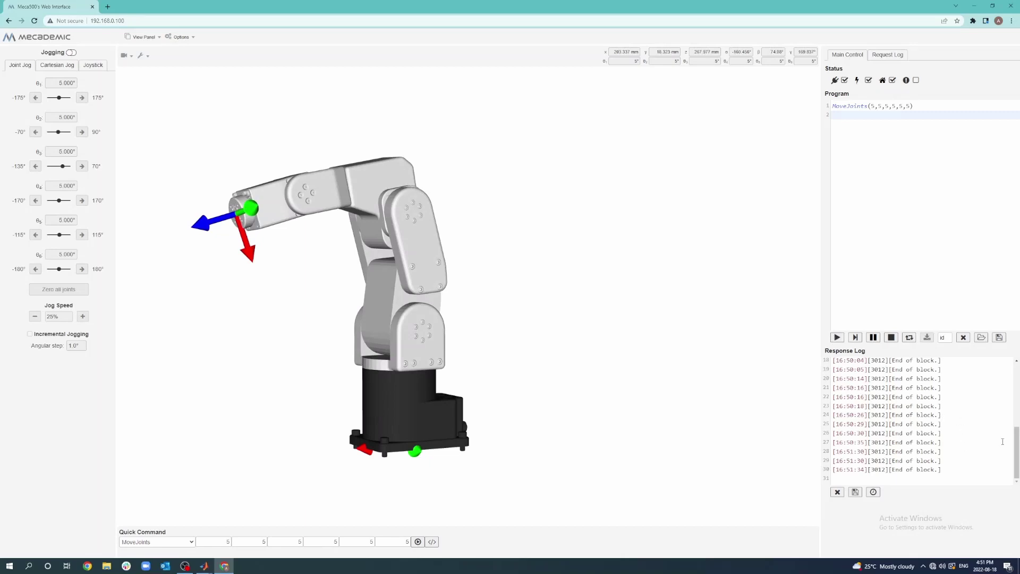
scroll(904, 414, up, 3)
drag(889, 406, 949, 463)
click(950, 463)
Step: Replace the MoveJoints line in the program with GetPose and run it
drag(917, 110, 792, 101)
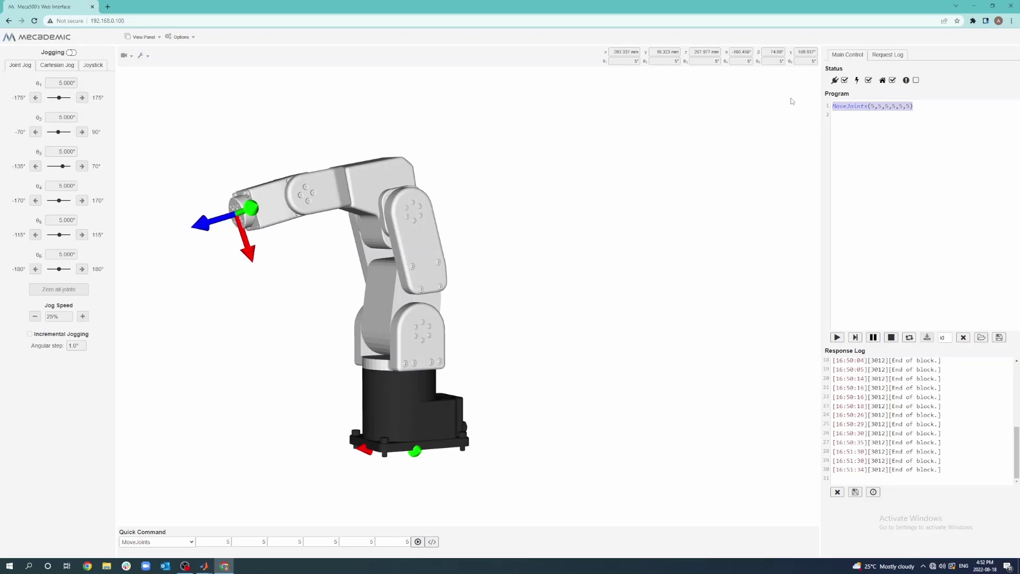
text(GetPose)
click(838, 337)
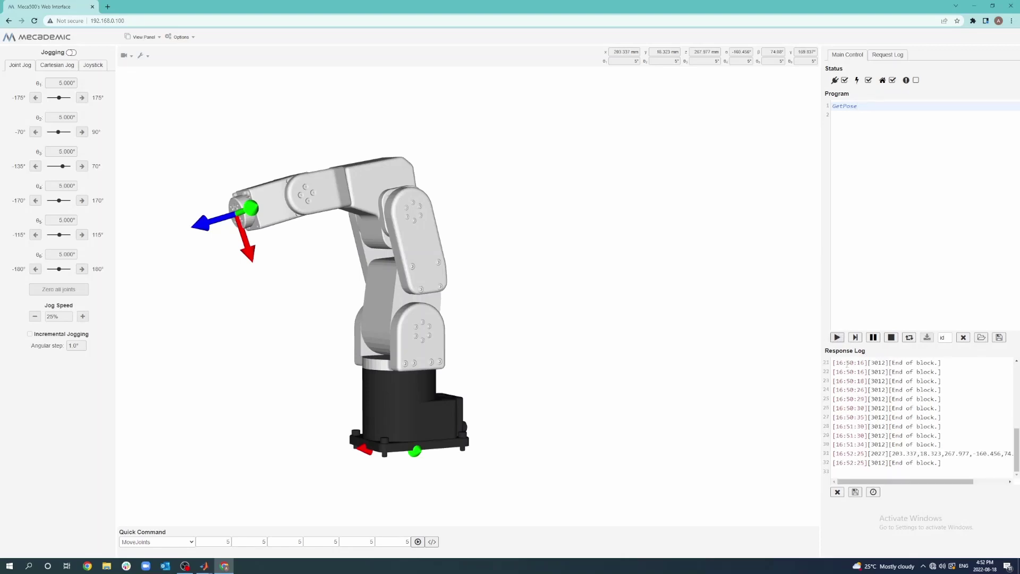
Step: Check the logged pose 203.337, 18.323, 267.977, -160.456, 74.080, 169.837 in the Response Log
drag(921, 451, 1013, 453)
click(930, 463)
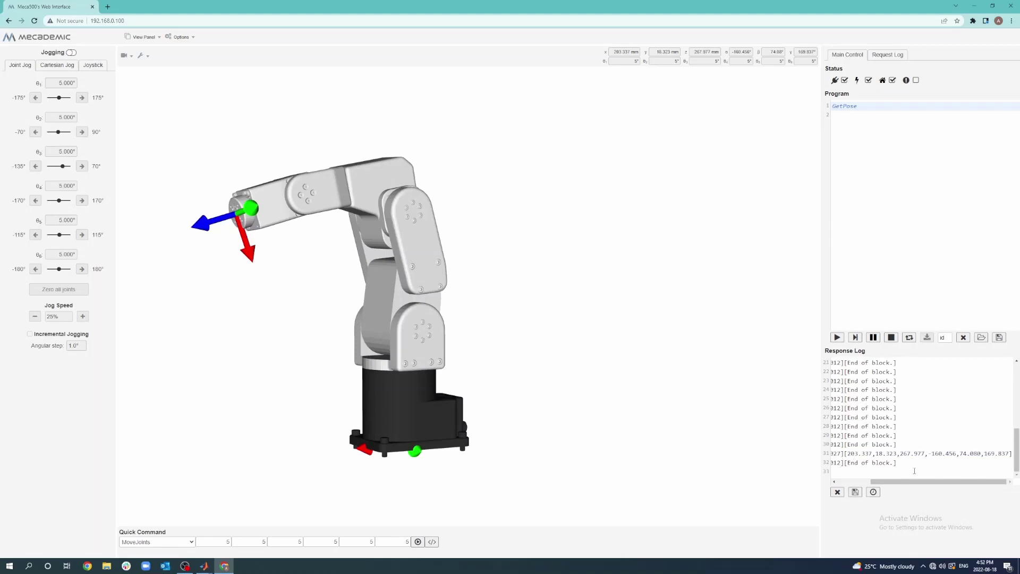
drag(915, 481, 883, 481)
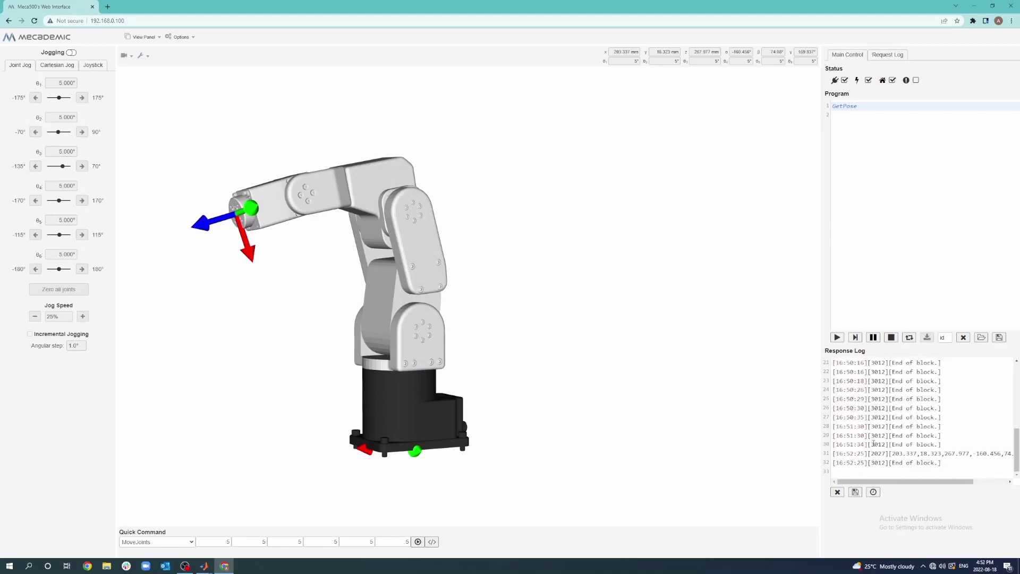
Step: Disconnect from the robot, then reconnect using the Monitoring connection type
click(845, 80)
click(512, 232)
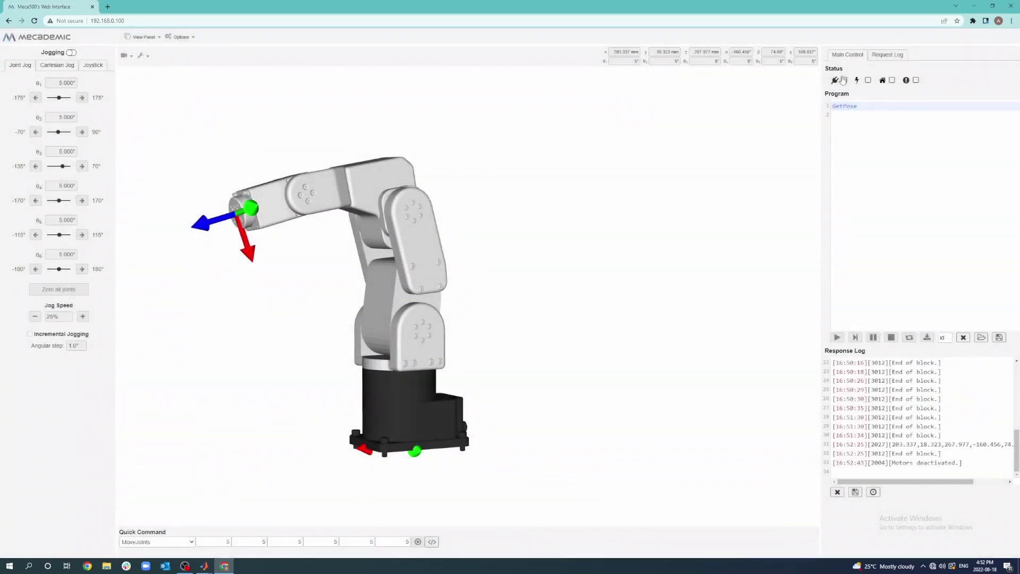
click(844, 80)
click(536, 196)
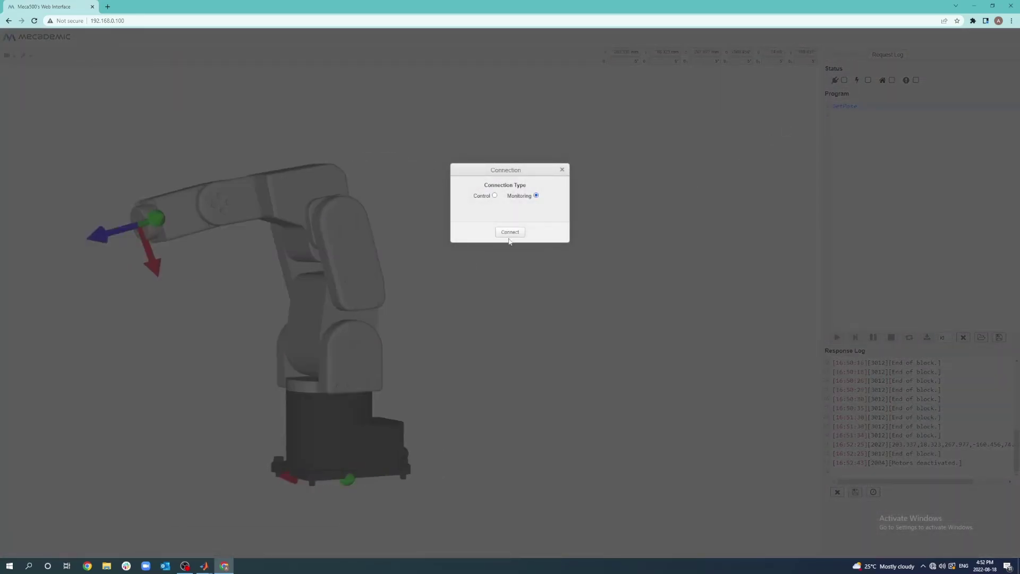
click(510, 233)
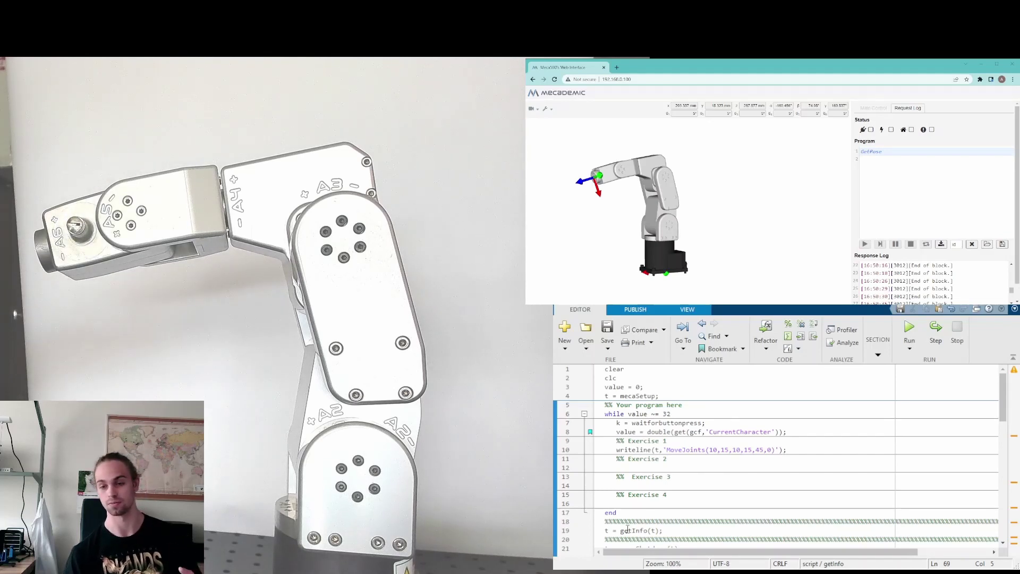
Step: Run the mecaSetup script in MATLAB to activate the Meca500 and home it to zero joints
click(909, 332)
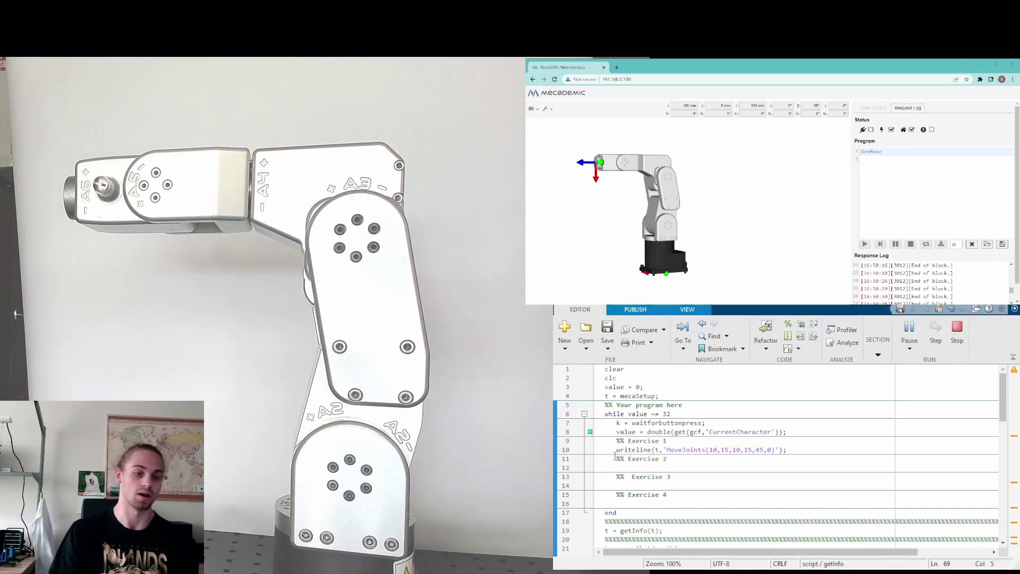
drag(616, 440, 677, 497)
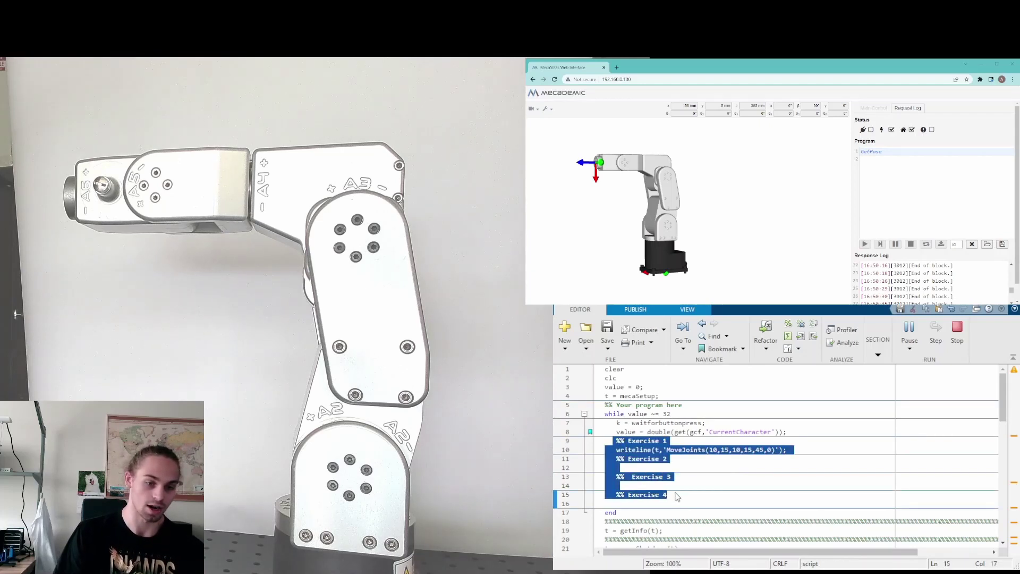
click(681, 497)
drag(616, 450, 793, 455)
click(739, 469)
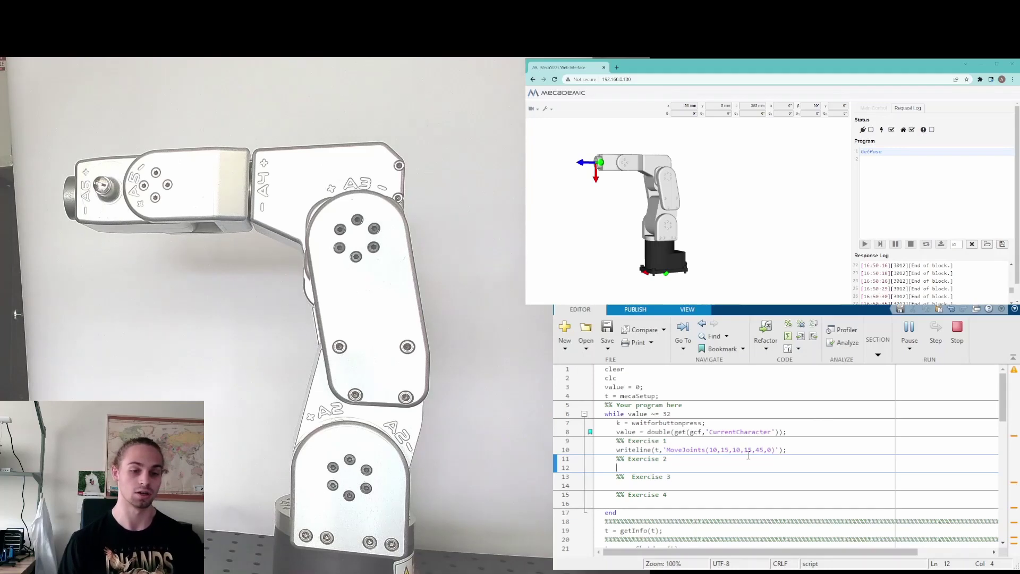
scroll(744, 457, down, 8)
scroll(731, 468, down, 4)
scroll(648, 471, up, 4)
scroll(644, 466, up, 2)
drag(605, 428, 715, 432)
click(717, 429)
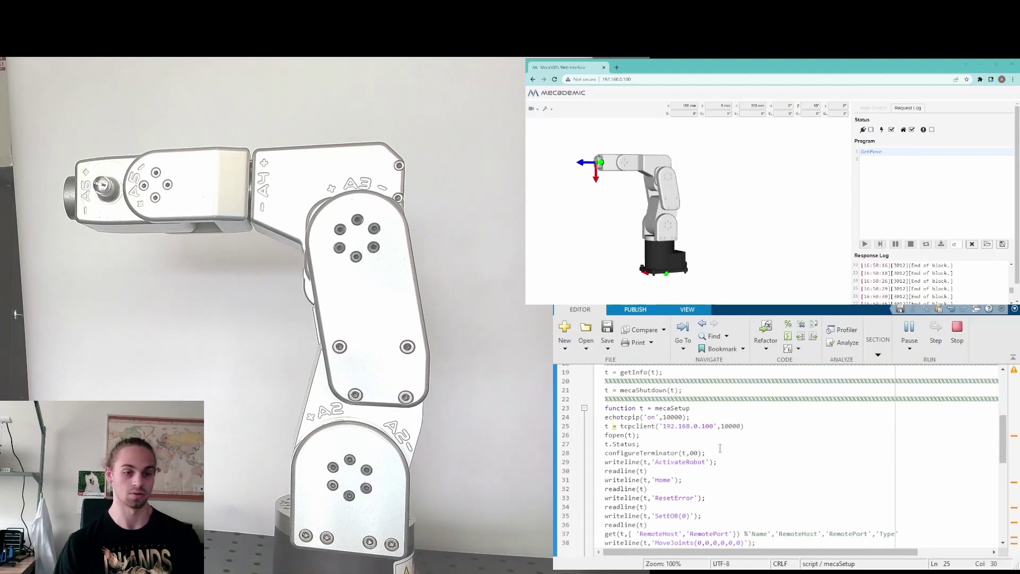
Step: Send MoveJoints(10,15,10,15,45,0) with a key press, then put the cursor after the getInfo line
scroll(718, 456, up, 6)
key(a)
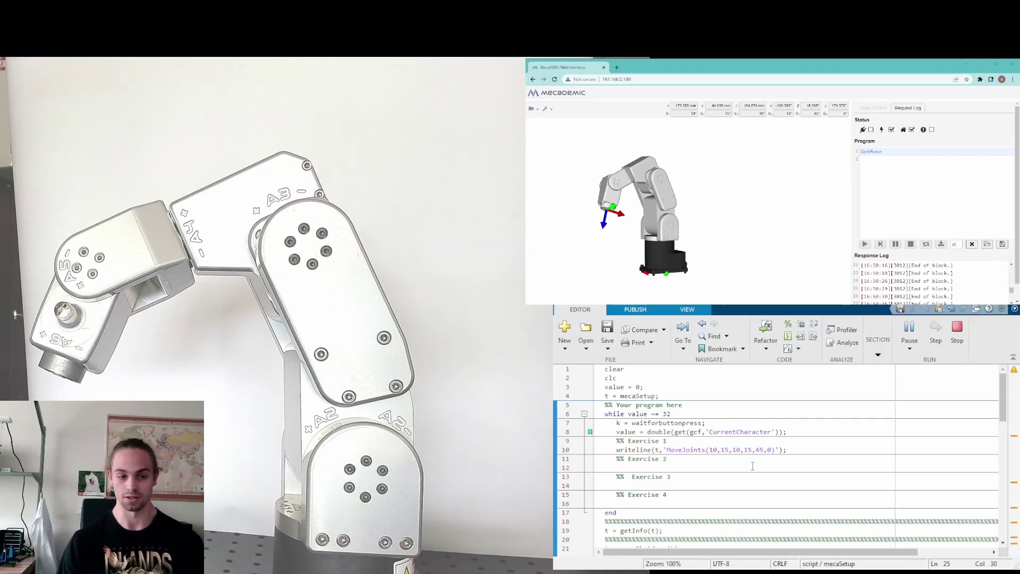
scroll(728, 501, down, 2)
drag(604, 477, 682, 479)
click(681, 475)
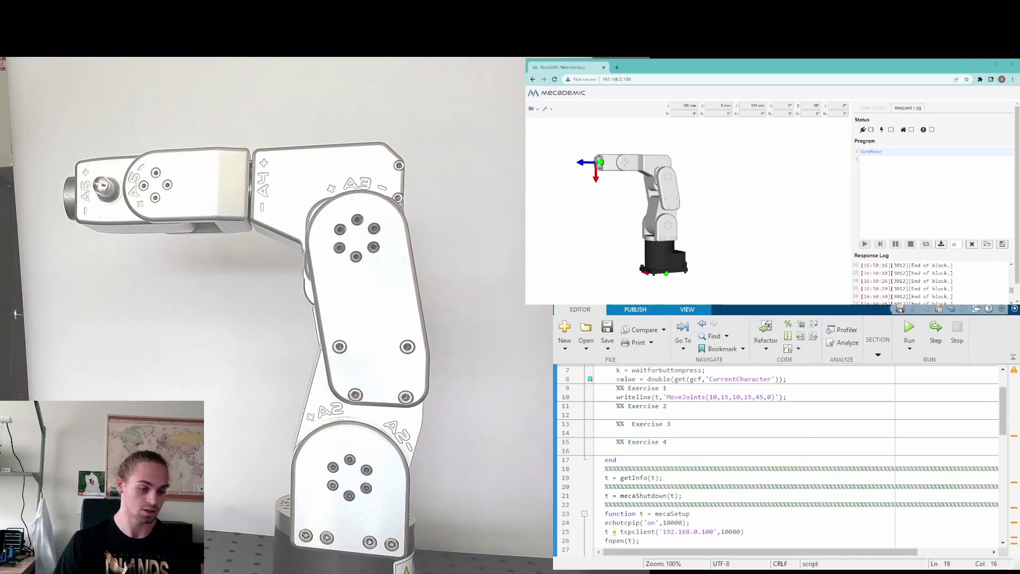
Step: Minimise OBS and snap the Mecademic browser window to the left half of the screen
click(181, 568)
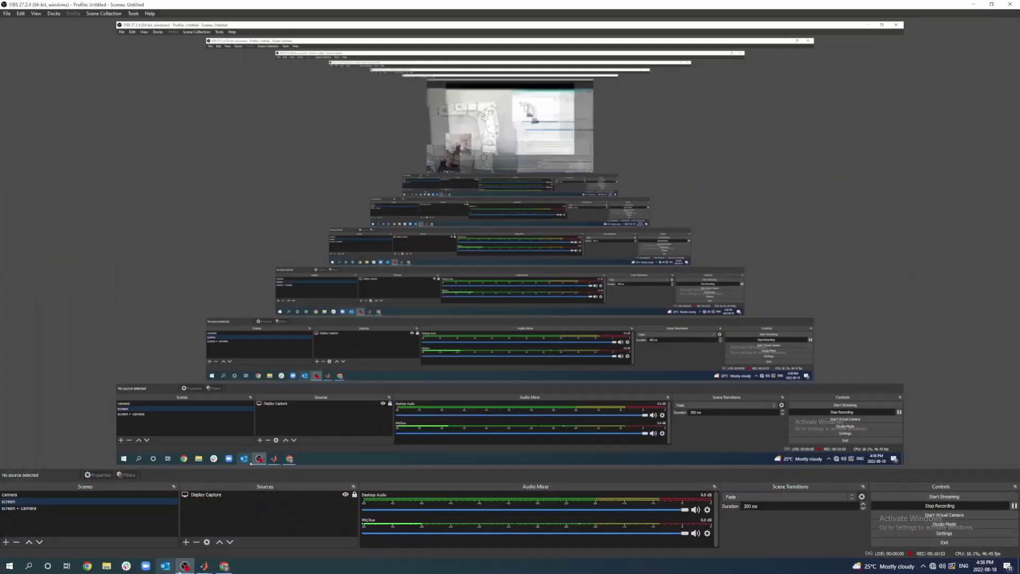
click(180, 569)
drag(497, 209, 3, 106)
click(194, 174)
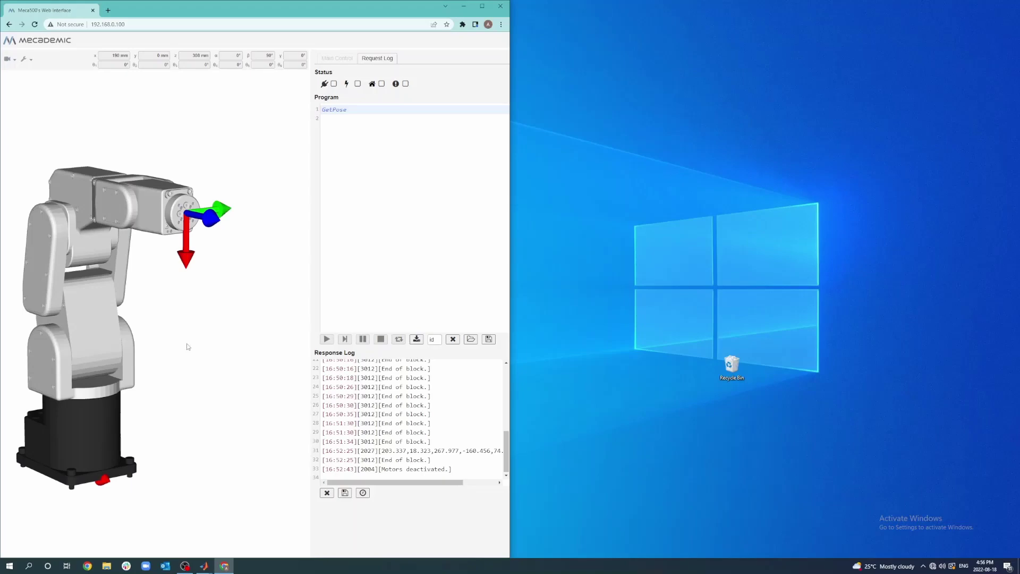
Step: Put the MATLAB editor top-right and the main window bottom-right, then clear the Command Window with clc
click(204, 565)
click(222, 543)
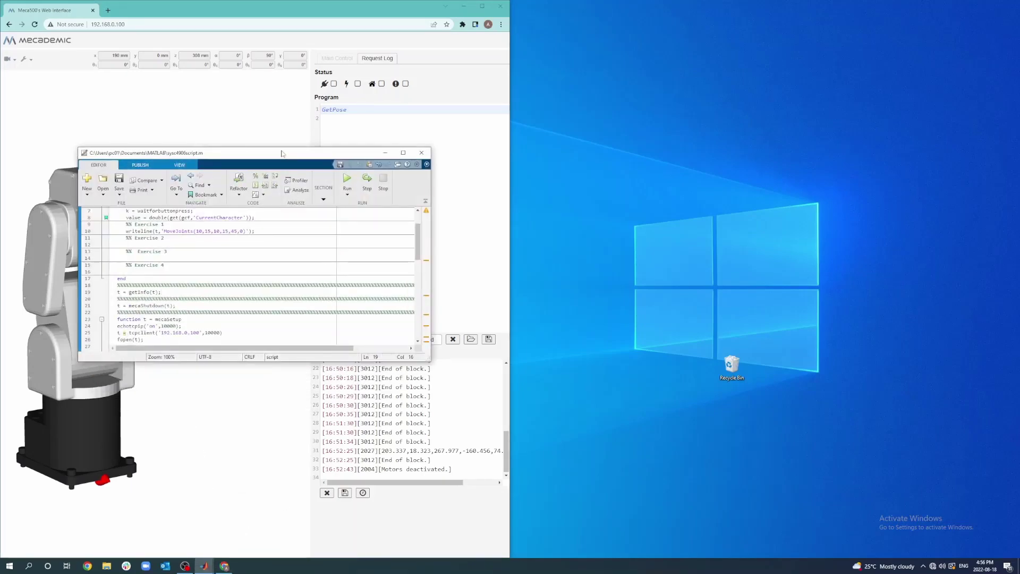
drag(284, 153, 1019, 8)
click(825, 431)
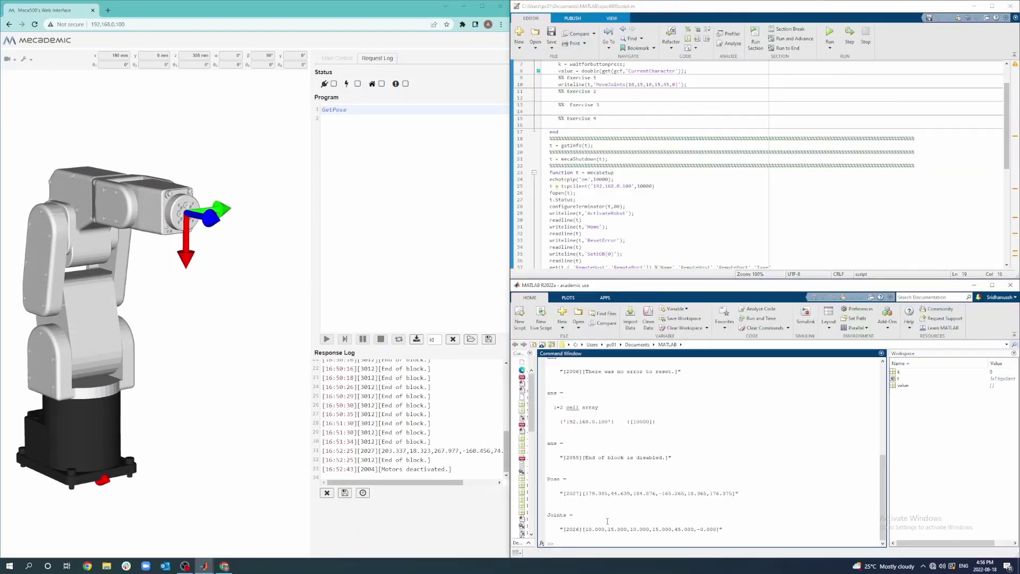
text(clc)
key(Return)
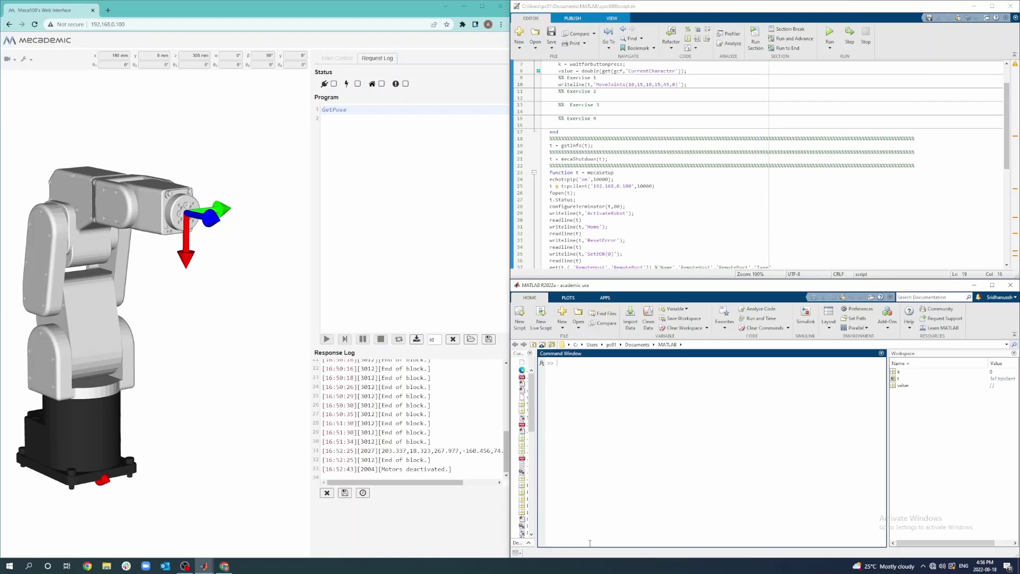
Step: Rerun the robot script and trigger MoveJoints(10,15,10,15,45,0) from Figure 1
click(701, 163)
scroll(702, 163, up, 2)
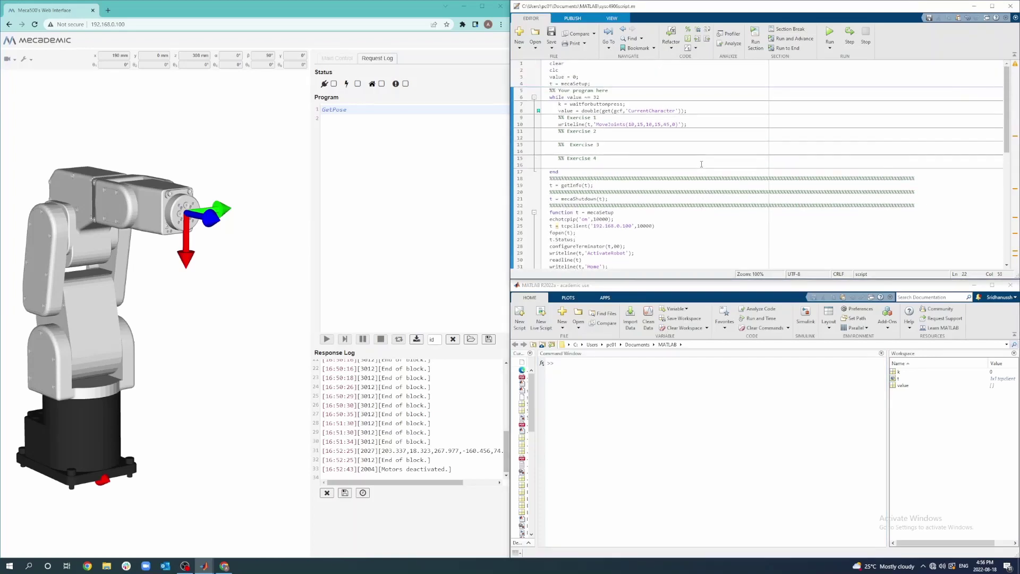
click(831, 35)
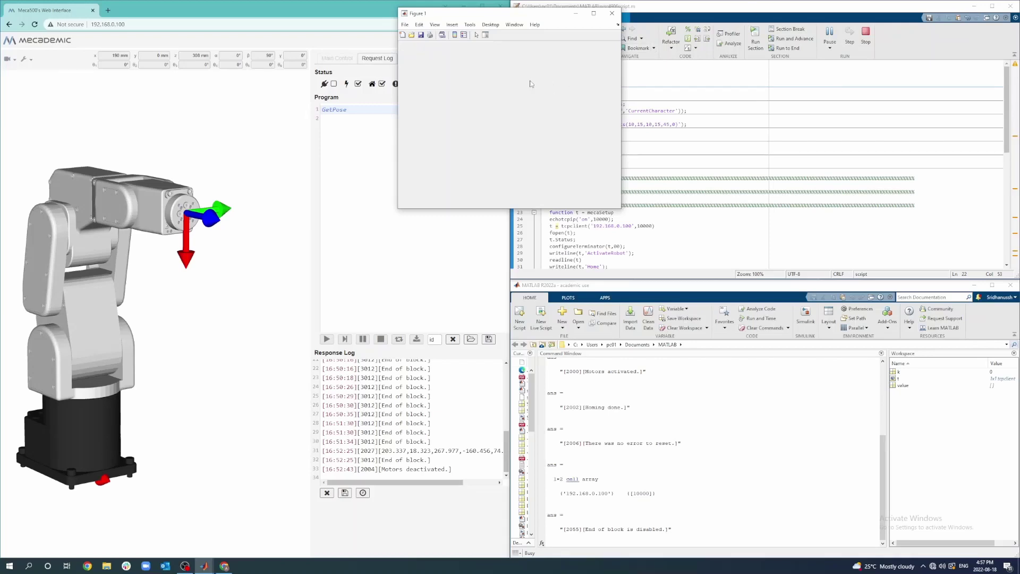
drag(505, 8, 358, 118)
click(359, 215)
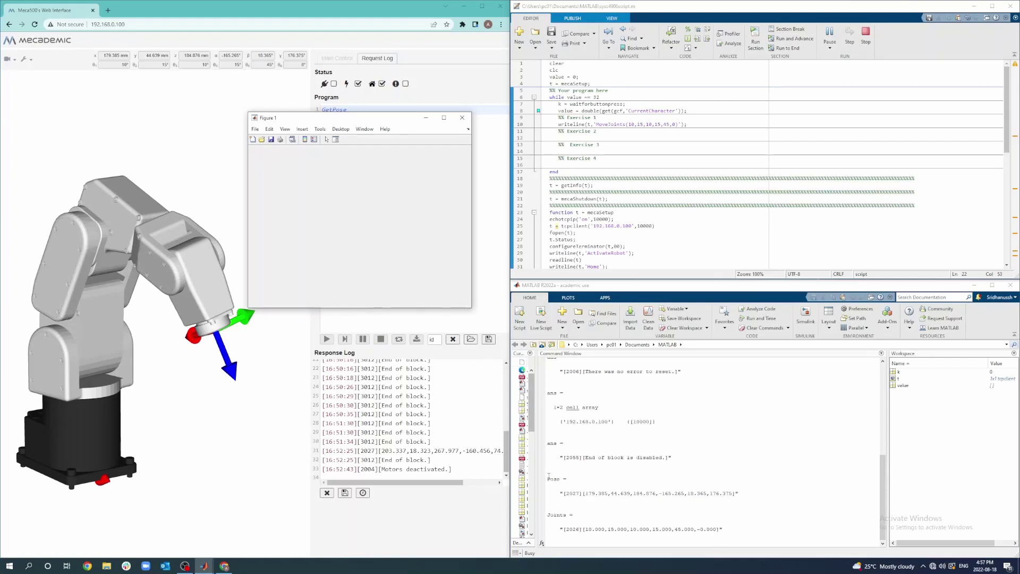
Step: Highlight the printed Pose and Joints readouts in the Command Window
drag(549, 475, 740, 494)
click(747, 494)
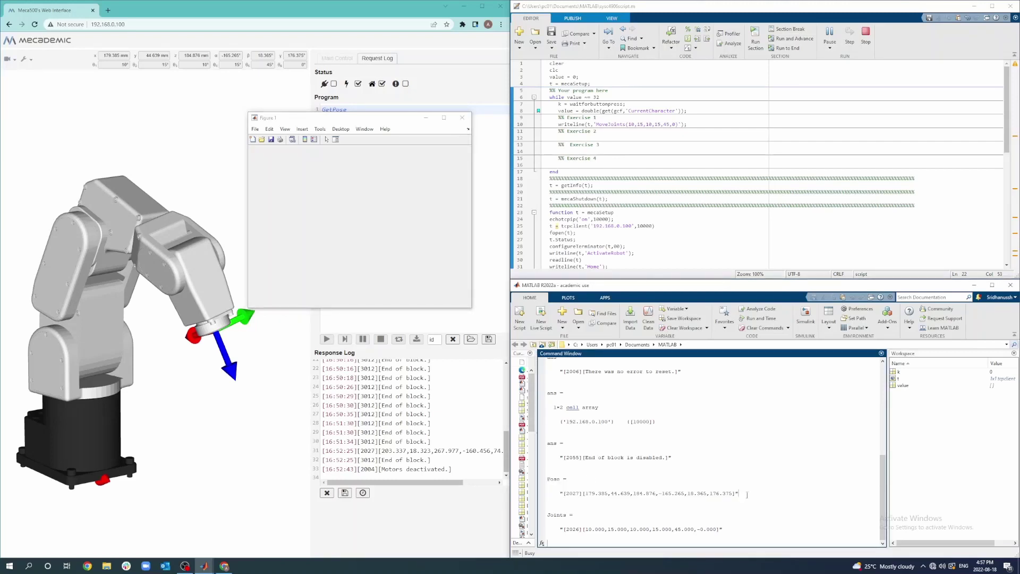
drag(549, 514, 730, 531)
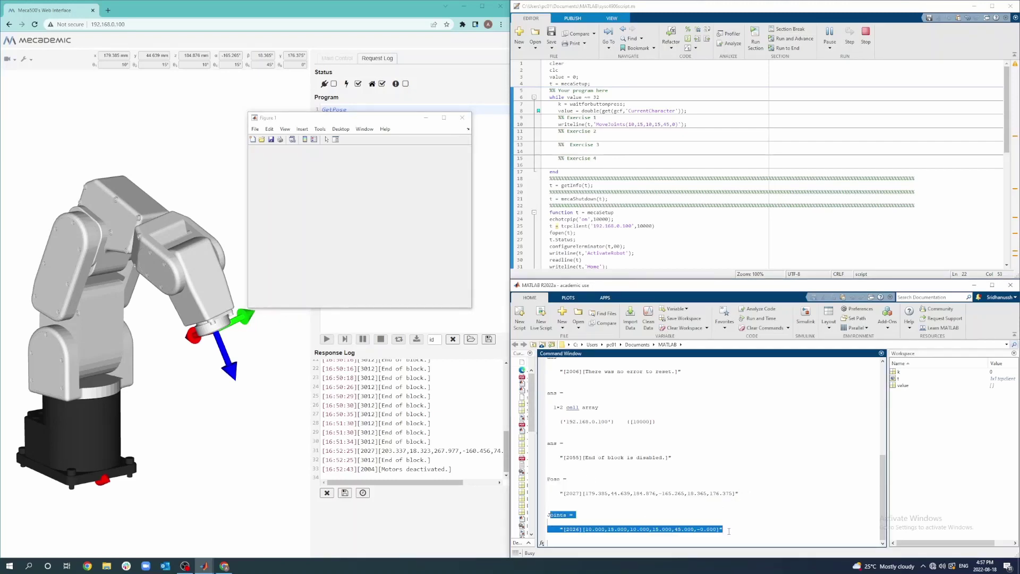
click(728, 532)
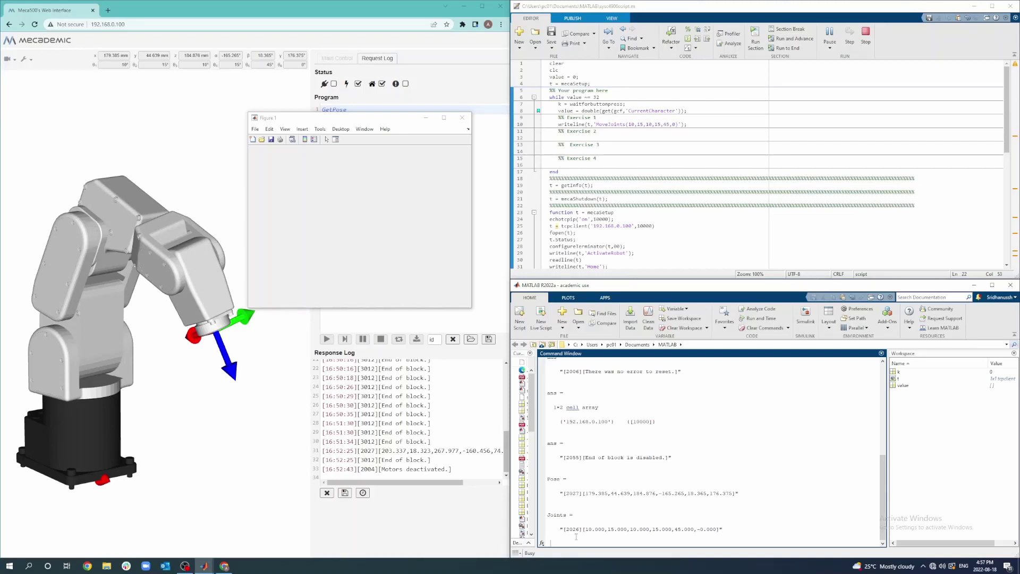
Step: End the script so the arm returns to zero pose (190, 0, 308 mm), and close Figure 1
click(389, 217)
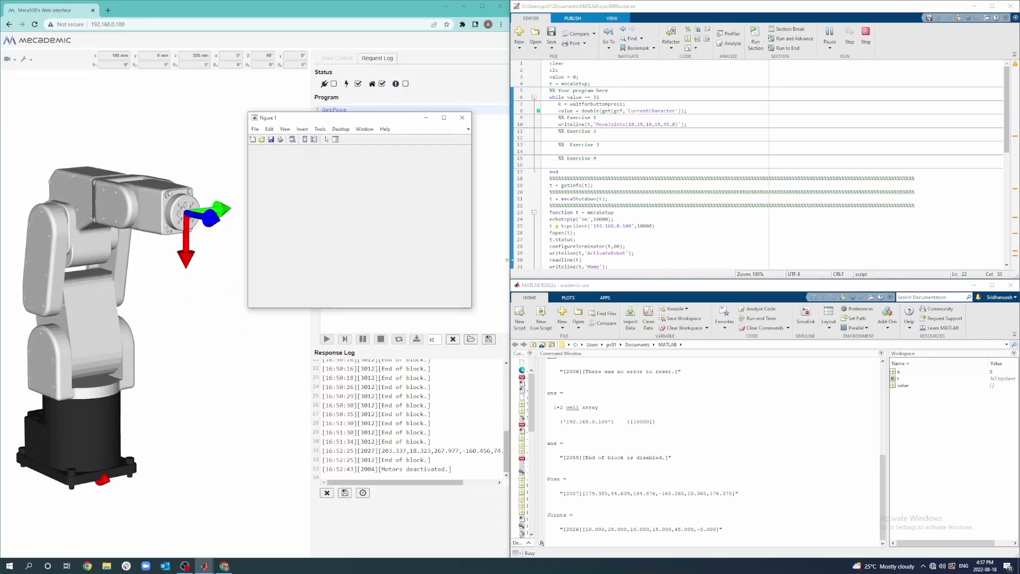
click(462, 118)
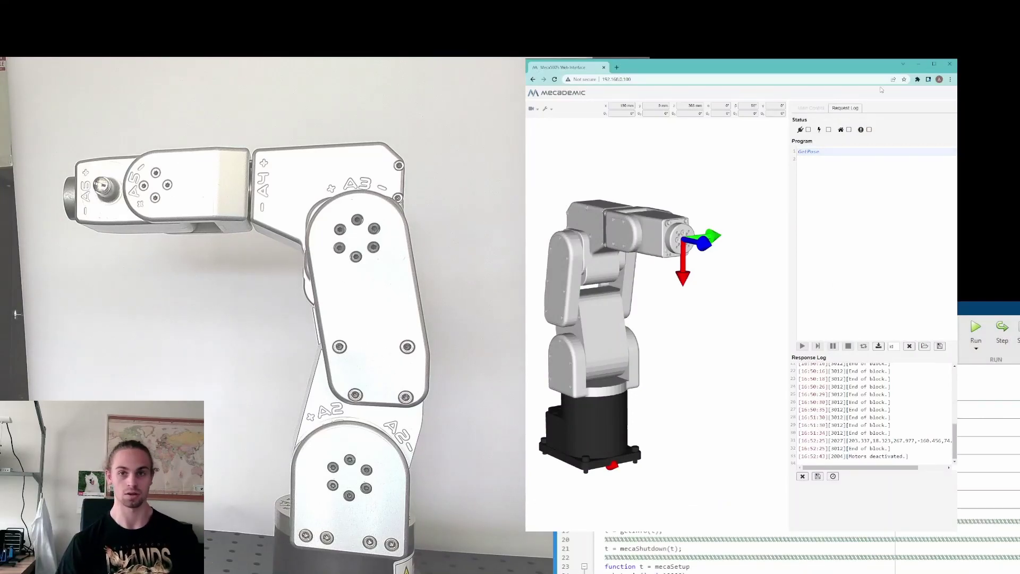
Step: Maximise the browser window, then restore it to a smaller size above the MATLAB editor
key(super+Up)
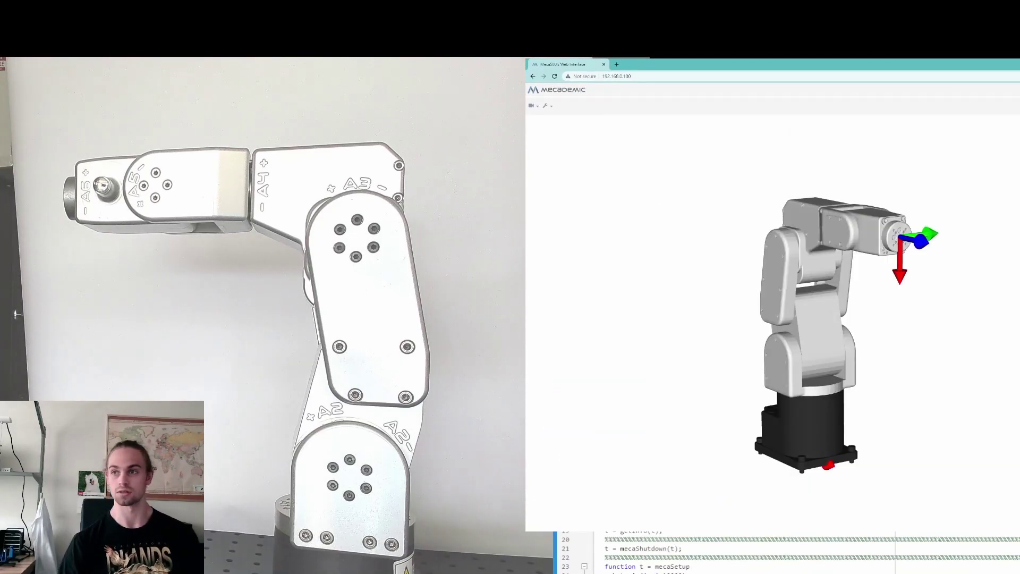
key(super+Down)
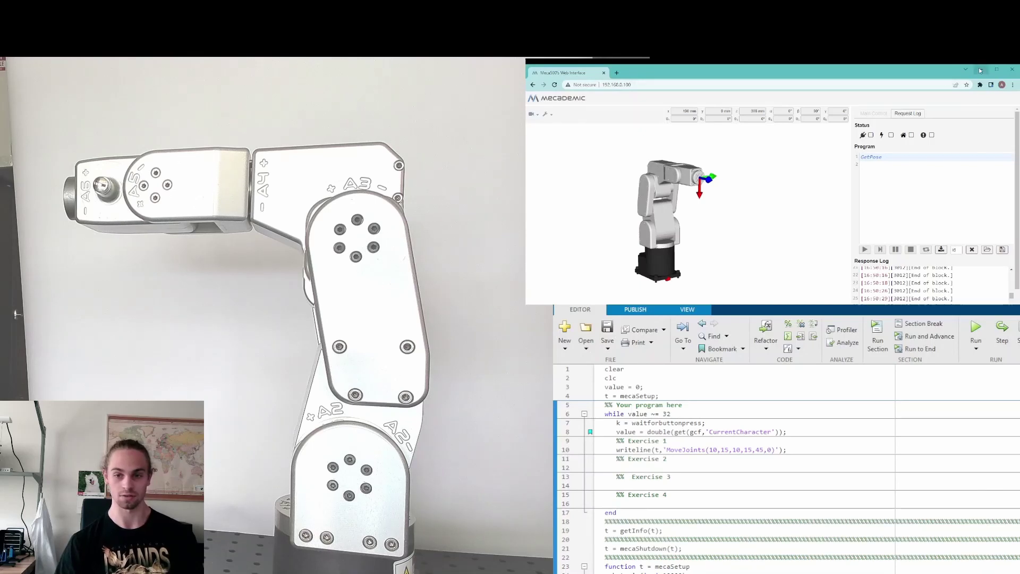